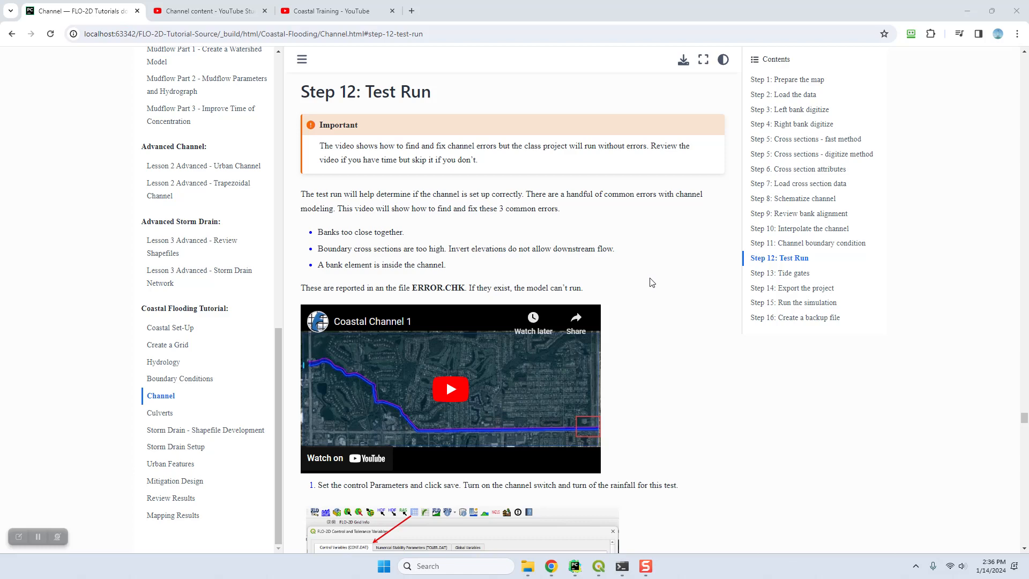
Read the Step 12 test run instructions, covering the control parameters, project export, FLO-2D run and error warning
{"action": "scroll", "coordinate": [651, 282], "scroll_direction": "down", "scroll_amount": 5}
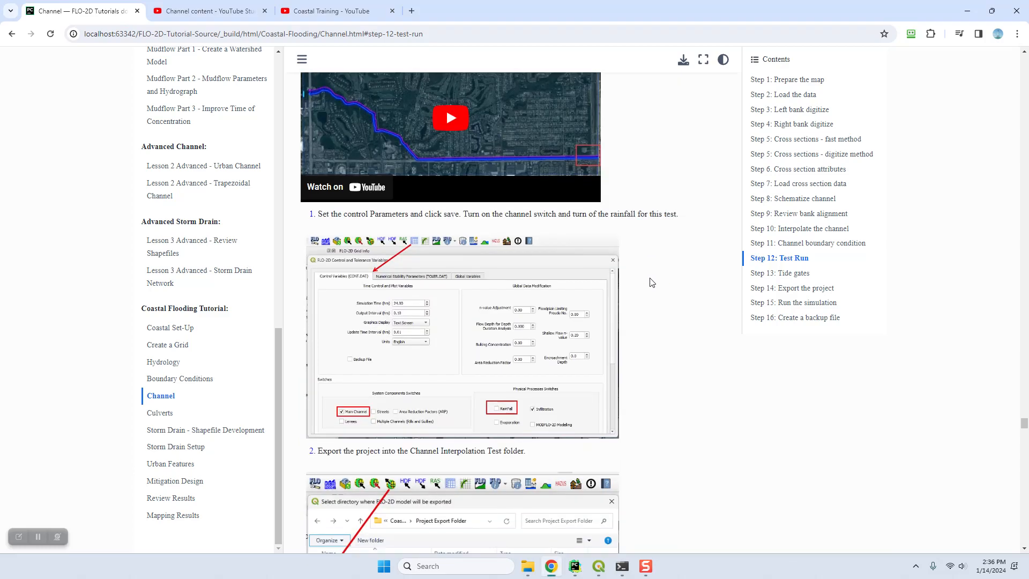
{"action": "scroll", "coordinate": [652, 283], "scroll_direction": "down", "scroll_amount": 2}
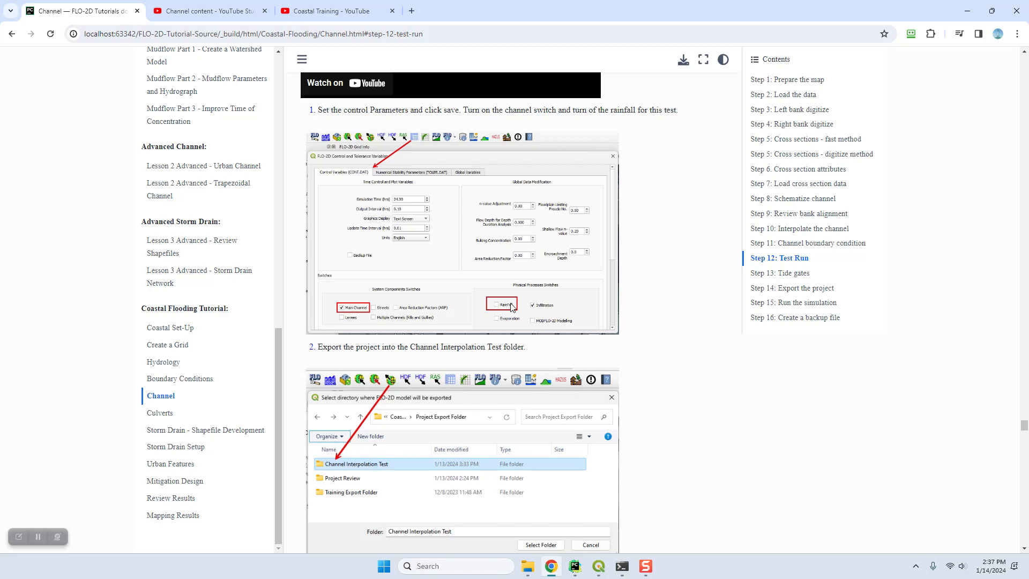
{"action": "scroll", "coordinate": [630, 303], "scroll_direction": "down", "scroll_amount": 1}
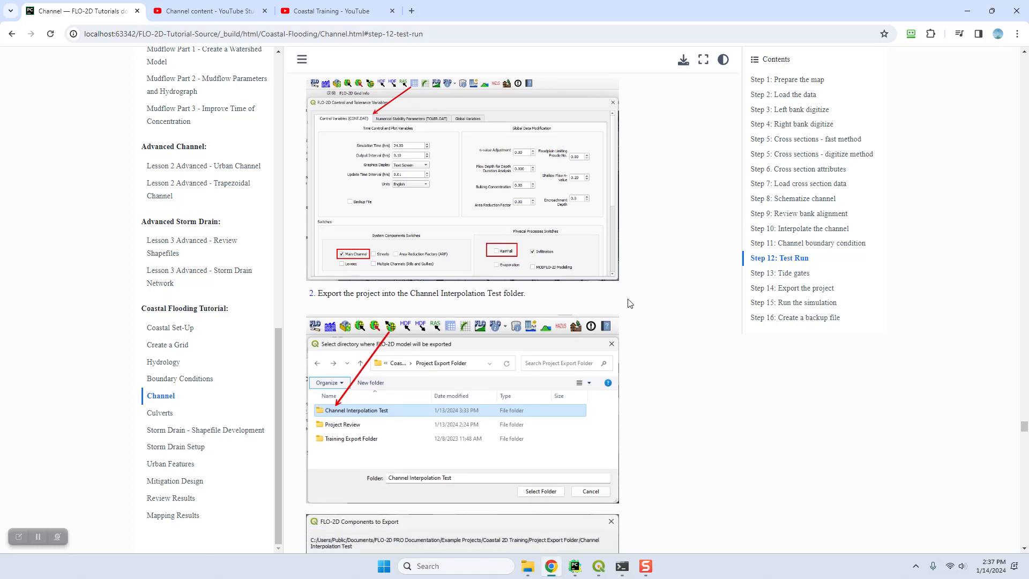
{"action": "scroll", "coordinate": [668, 299], "scroll_direction": "down", "scroll_amount": 3}
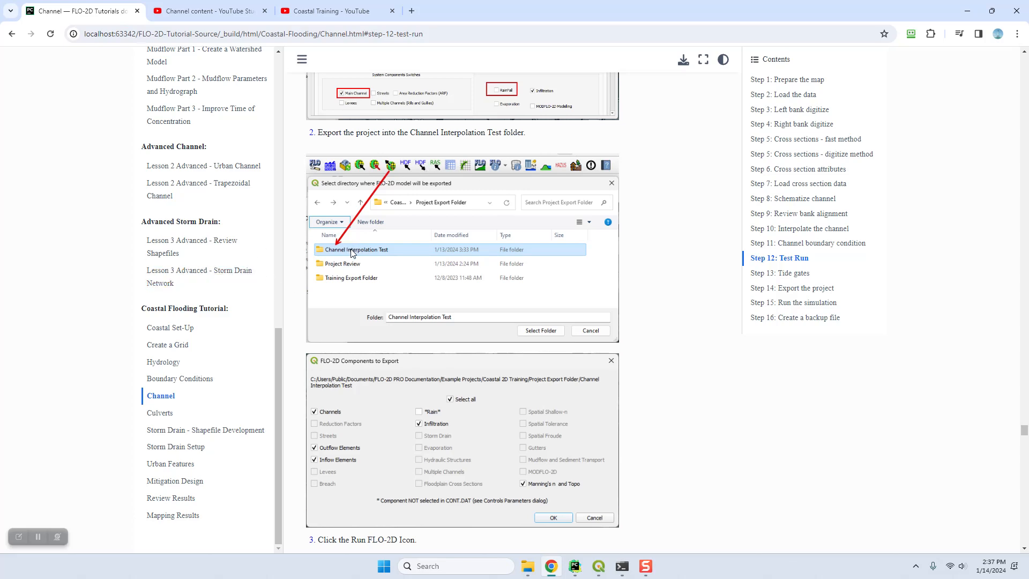
{"action": "scroll", "coordinate": [674, 295], "scroll_direction": "down", "scroll_amount": 5}
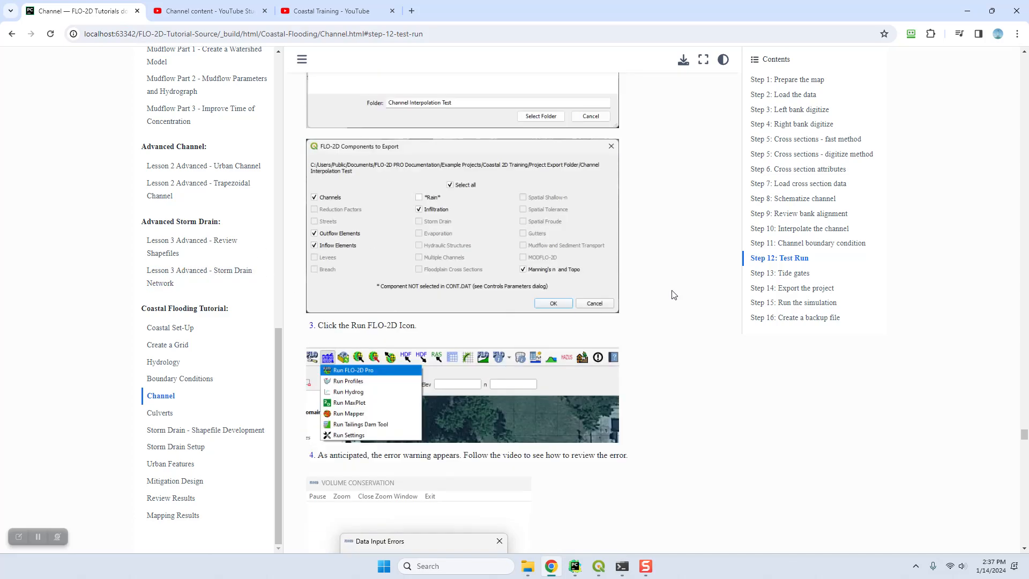
{"action": "scroll", "coordinate": [673, 295], "scroll_direction": "up", "scroll_amount": 3}
{"action": "scroll", "coordinate": [673, 294], "scroll_direction": "down", "scroll_amount": 1}
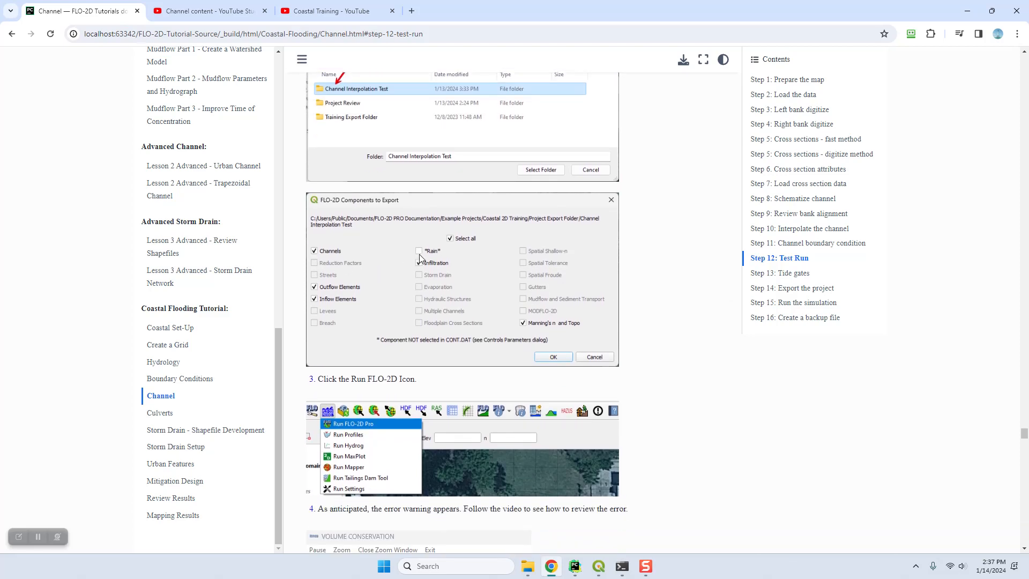
{"action": "scroll", "coordinate": [646, 280], "scroll_direction": "down", "scroll_amount": 6}
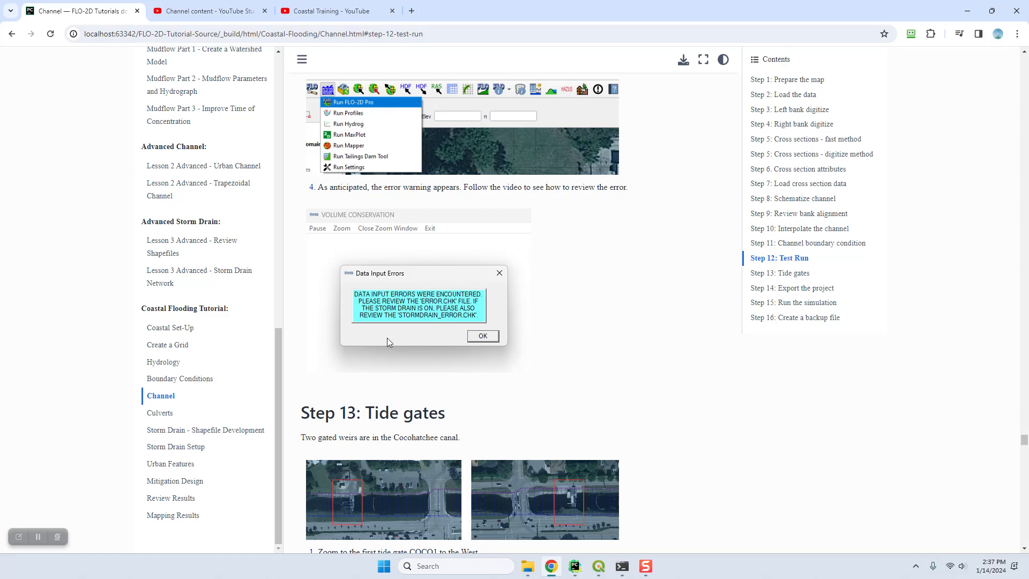
Switch to QGIS and check the Main Channel and RainFall switches in the FLO-2D control and tolerance variables
{"action": "left_click", "coordinate": [962, 15]}
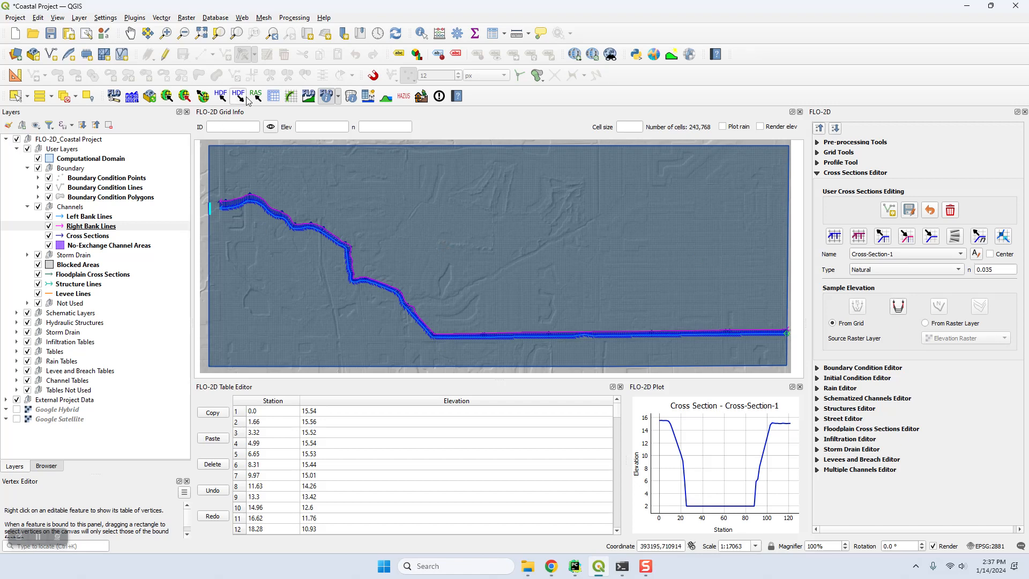
{"action": "left_click", "coordinate": [274, 97]}
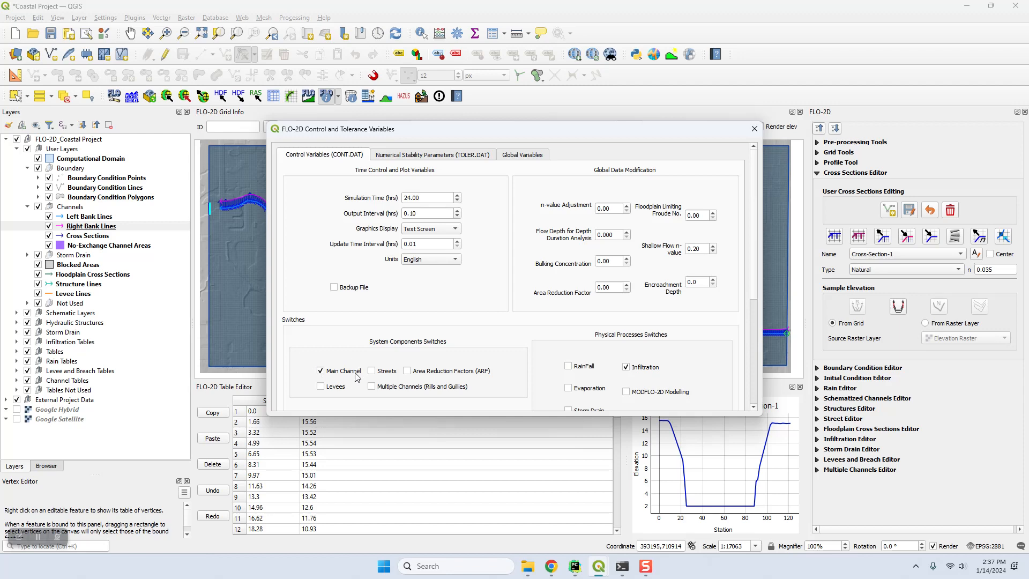
{"action": "left_click_drag", "start_coordinate": [755, 294], "coordinate": [756, 398]}
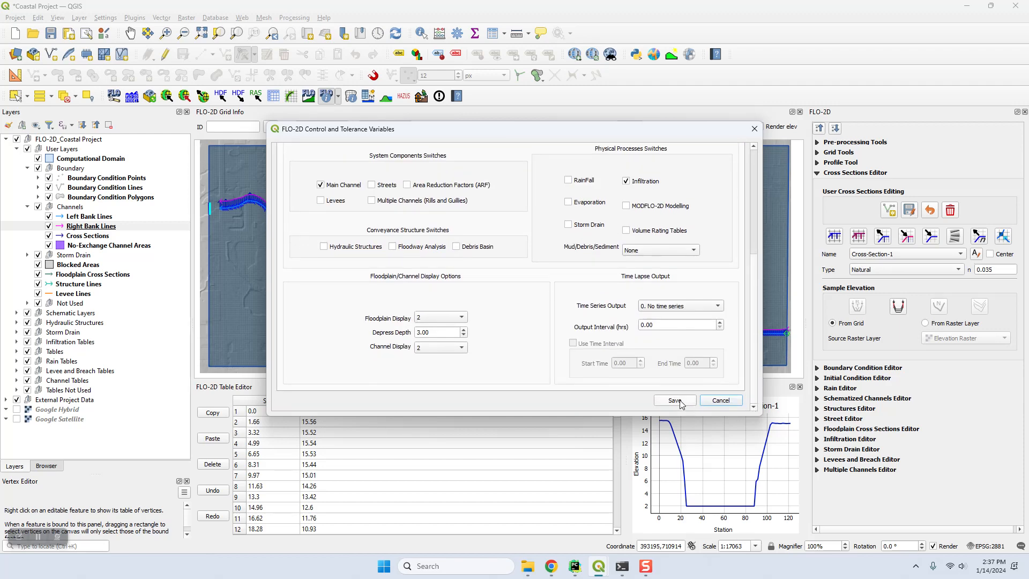
{"action": "left_click", "coordinate": [754, 129]}
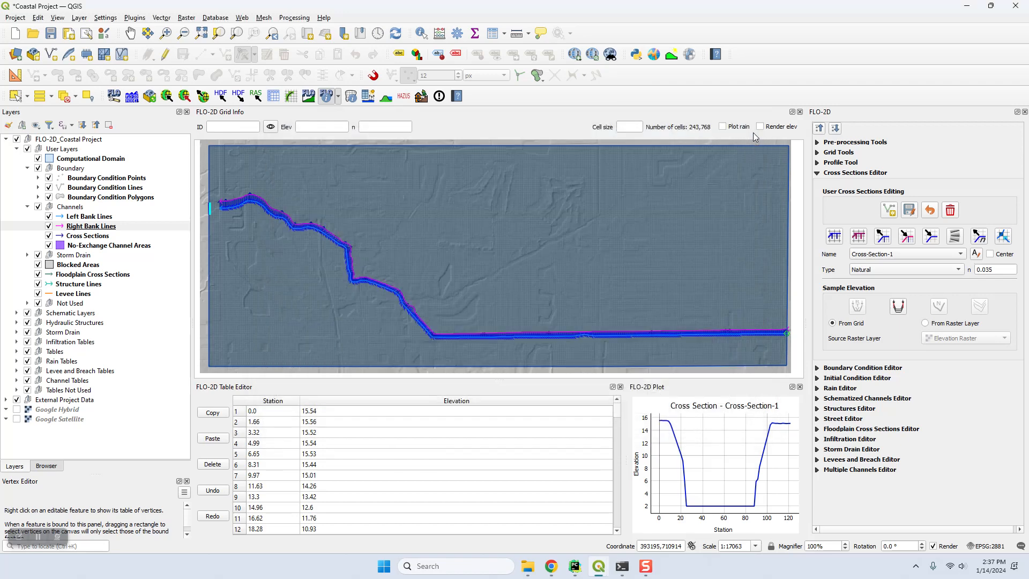
Export the FLO-2D model to the Channel Interpolation Test folder inside Project Export Folder, leaving out the Rain component
{"action": "left_click", "coordinate": [202, 97]}
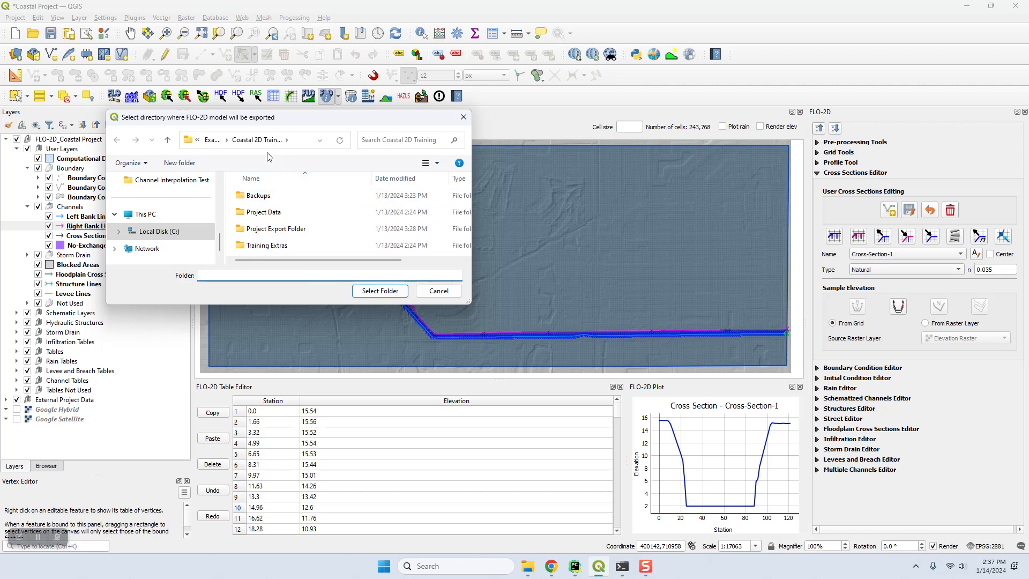
{"action": "double_click", "coordinate": [280, 230]}
{"action": "left_click", "coordinate": [283, 200]}
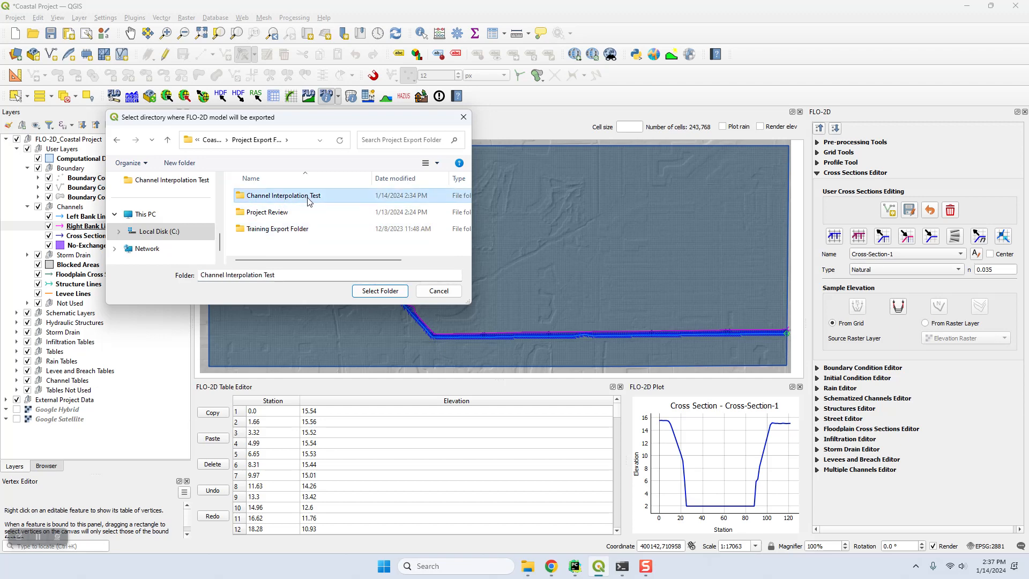
{"action": "left_click", "coordinate": [379, 292]}
{"action": "left_click", "coordinate": [466, 237]}
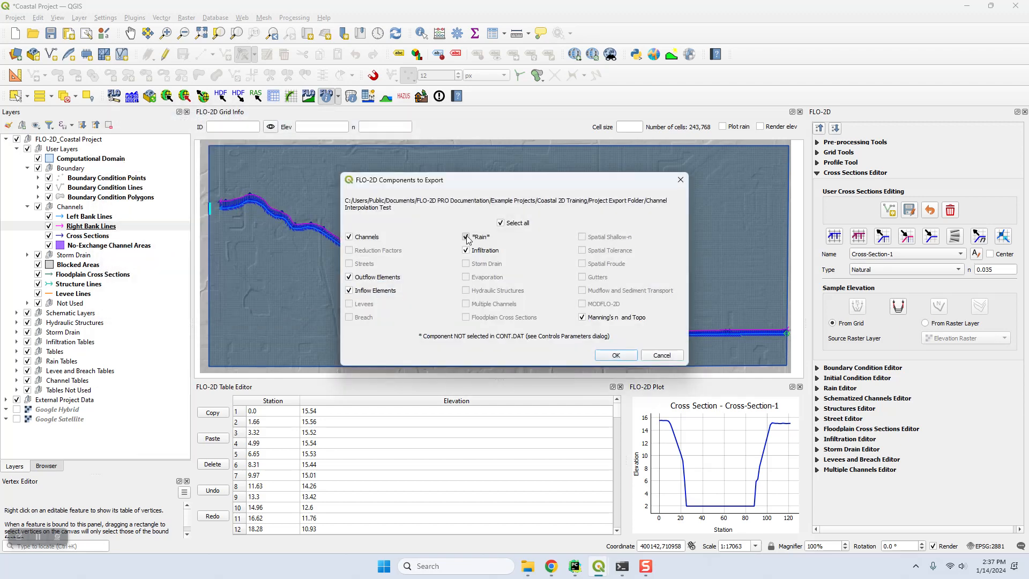
{"action": "left_click", "coordinate": [627, 357]}
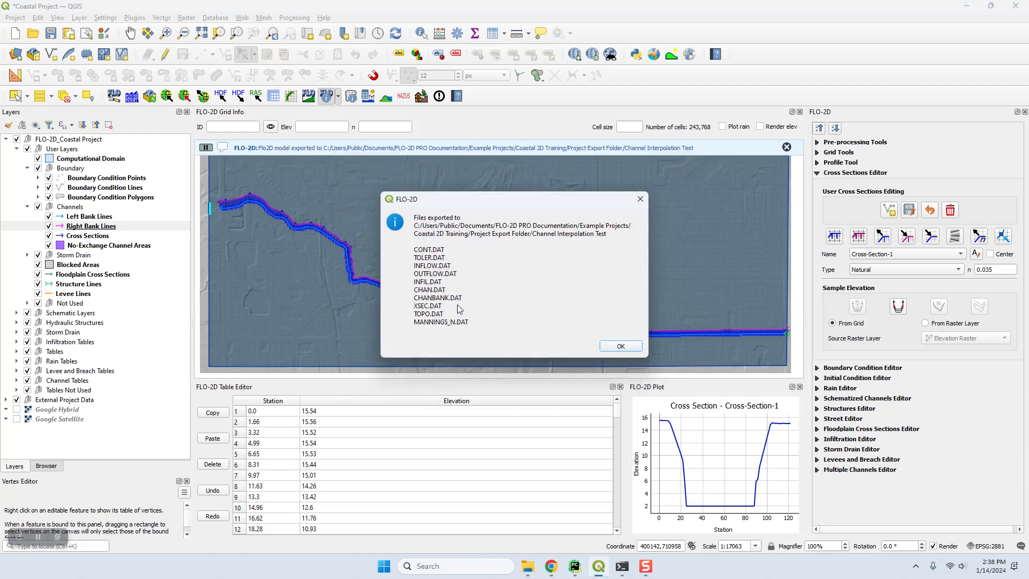
{"action": "left_click", "coordinate": [620, 346]}
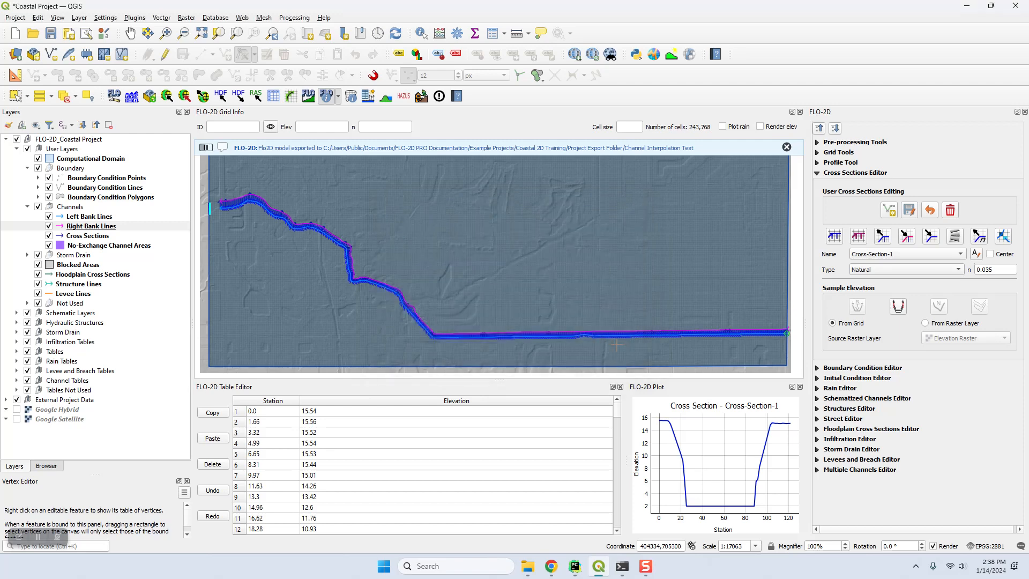
Run FLO-2D Pro on the exported Channel Interpolation Test project and dismiss the resulting dialog
{"action": "mouse_move", "coordinate": [551, 566]}
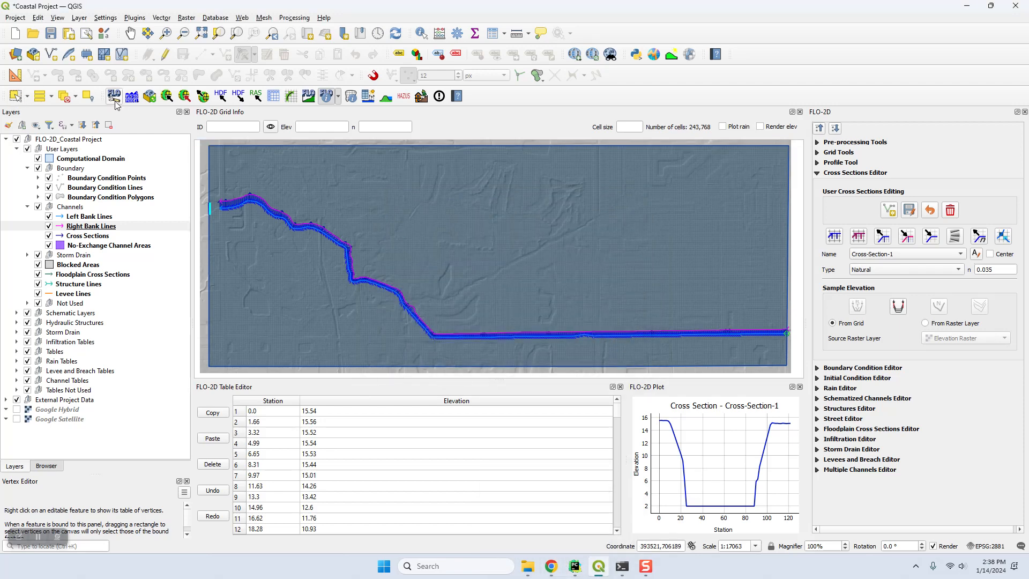
{"action": "left_click", "coordinate": [131, 99]}
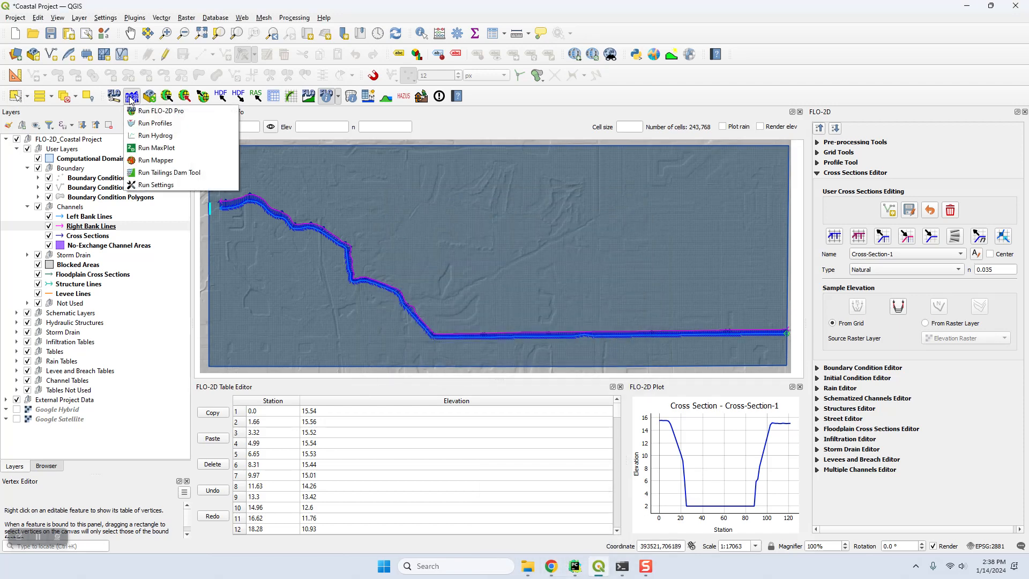
{"action": "left_click", "coordinate": [142, 113]}
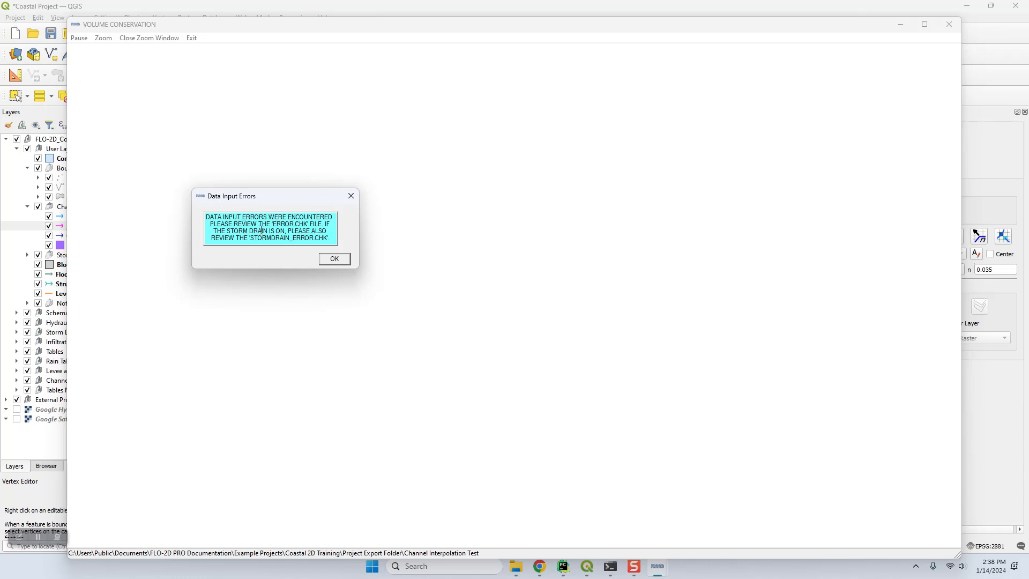
{"action": "left_click", "coordinate": [340, 259]}
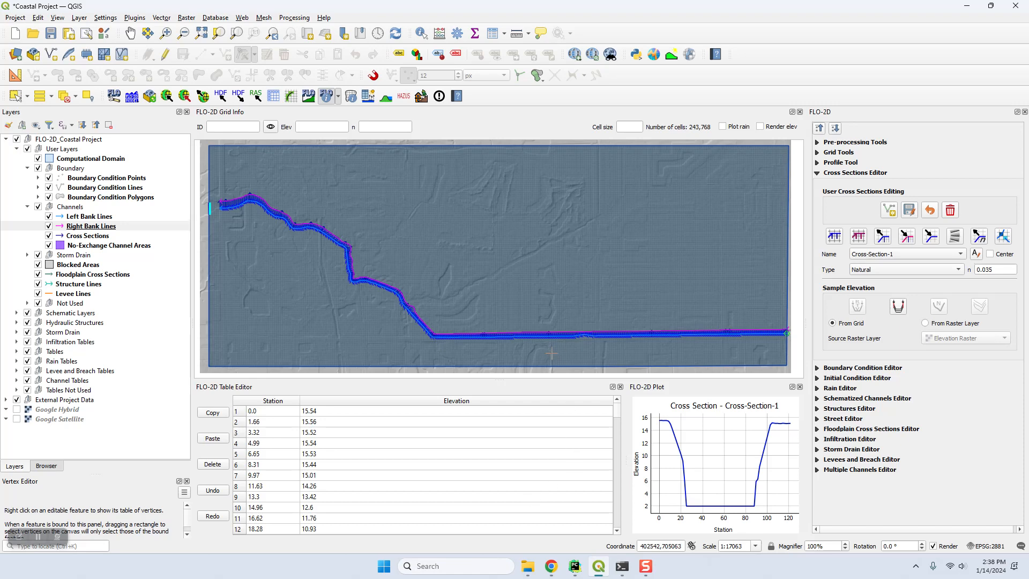
Run the FLO-2D Pro test simulation a second time and close its data input dialog
{"action": "left_click", "coordinate": [131, 96]}
{"action": "left_click", "coordinate": [161, 110]}
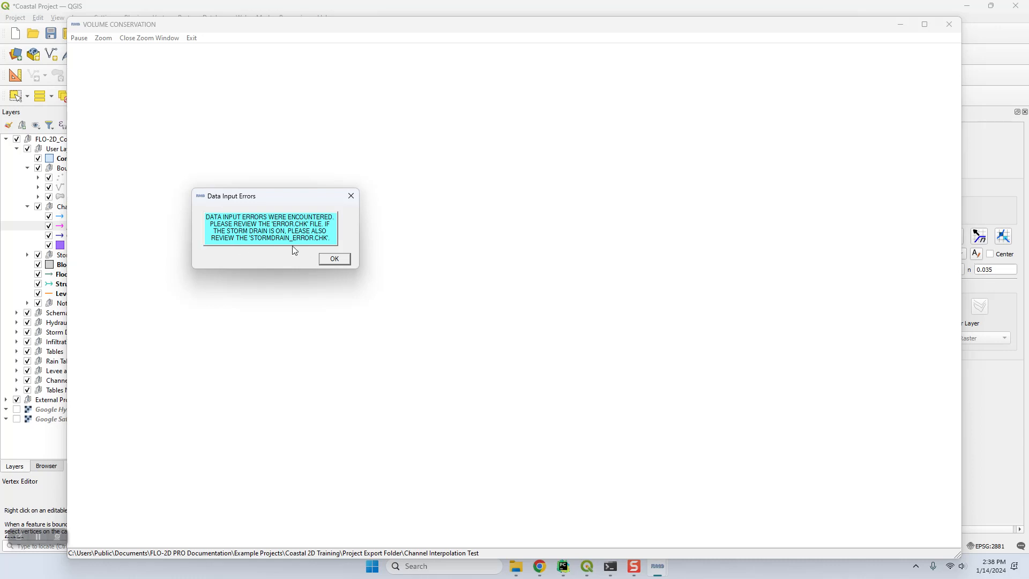
{"action": "left_click", "coordinate": [335, 259]}
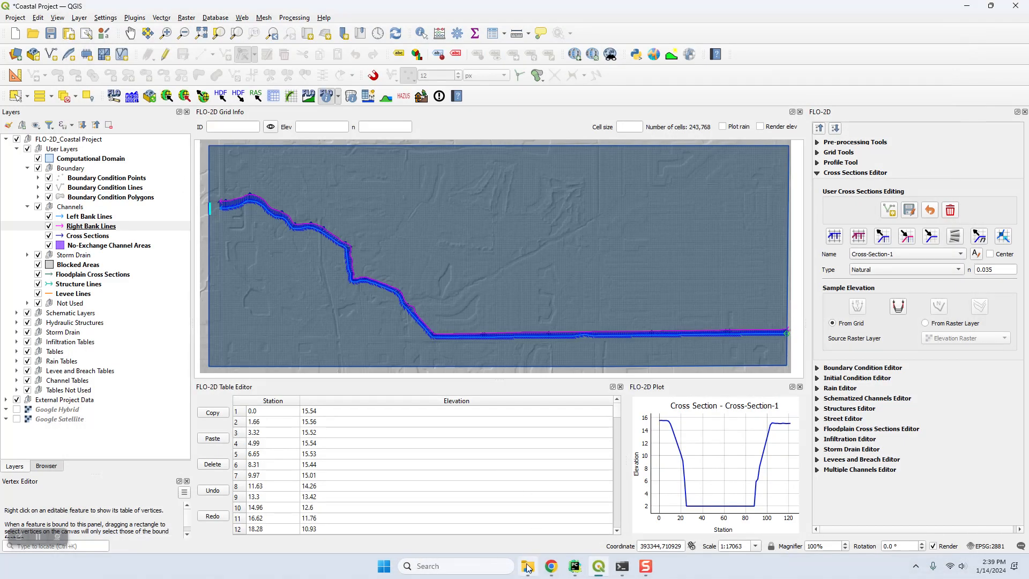
Switch to File Explorer and locate the ERROR.CHK file in the Channel Interpolation Test folder
{"action": "left_click", "coordinate": [528, 567]}
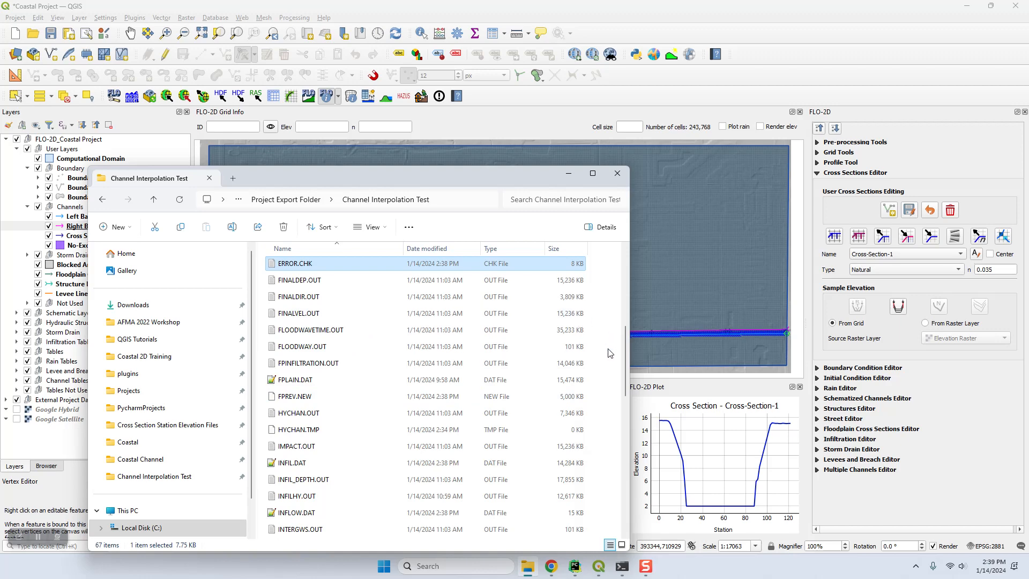
{"action": "left_click_drag", "start_coordinate": [627, 345], "coordinate": [625, 273]}
{"action": "left_click", "coordinate": [356, 270]}
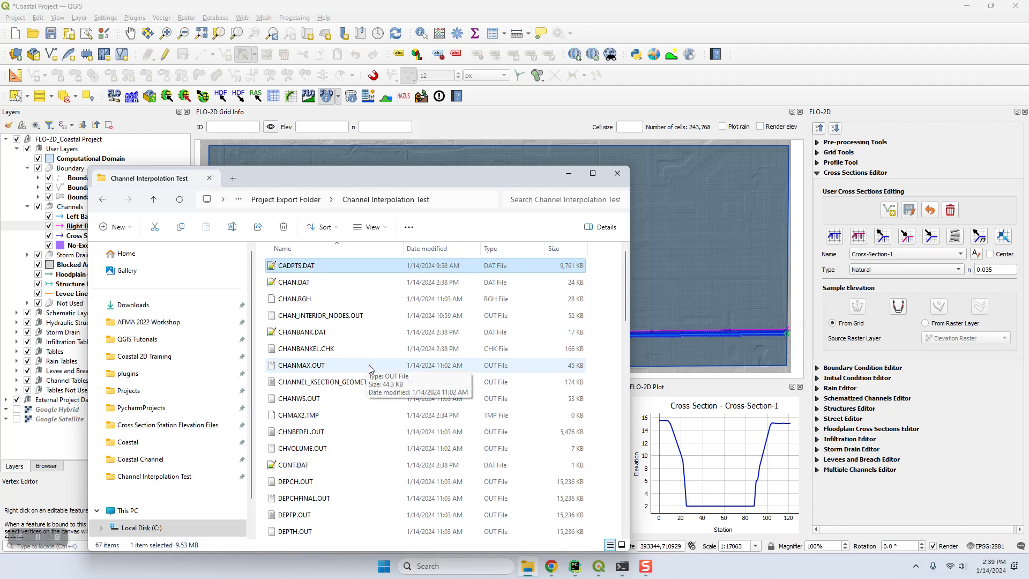
{"action": "left_click", "coordinate": [334, 314]}
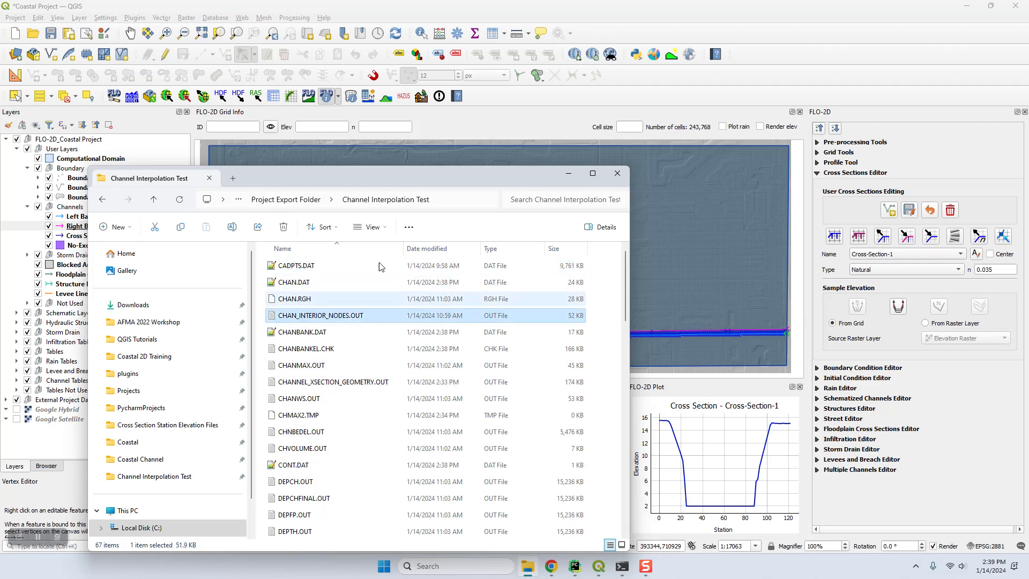
{"action": "key", "text": "e"}
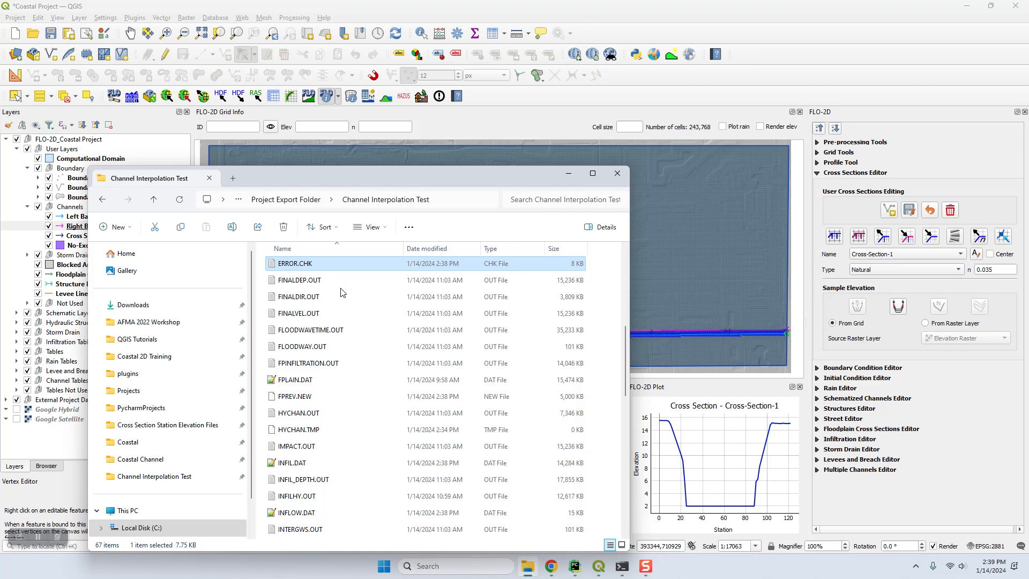
Step through the channel files in the Channel Interpolation Test folder, from CHAN.RGH down to CHMAX2.TMP
{"action": "type", "text": "ch"}
{"action": "key", "text": "Down"}
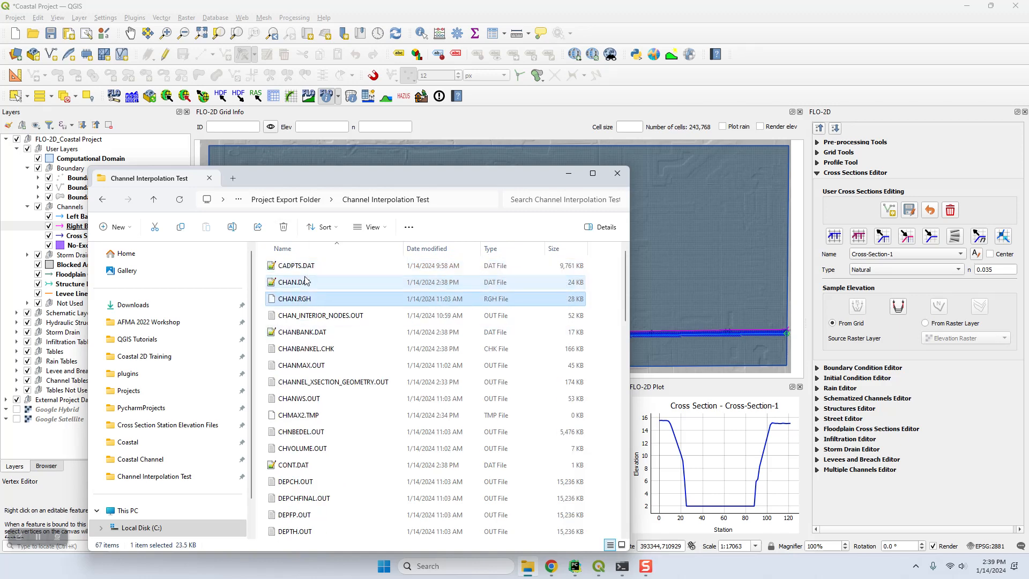
{"action": "key", "text": "Down"}
{"action": "key", "text": "Down"}
{"action": "key", "text": "Down"}
{"action": "key", "text": "Down"}
{"action": "key", "text": "Down"}
{"action": "key", "text": "Down"}
{"action": "key", "text": "Down"}
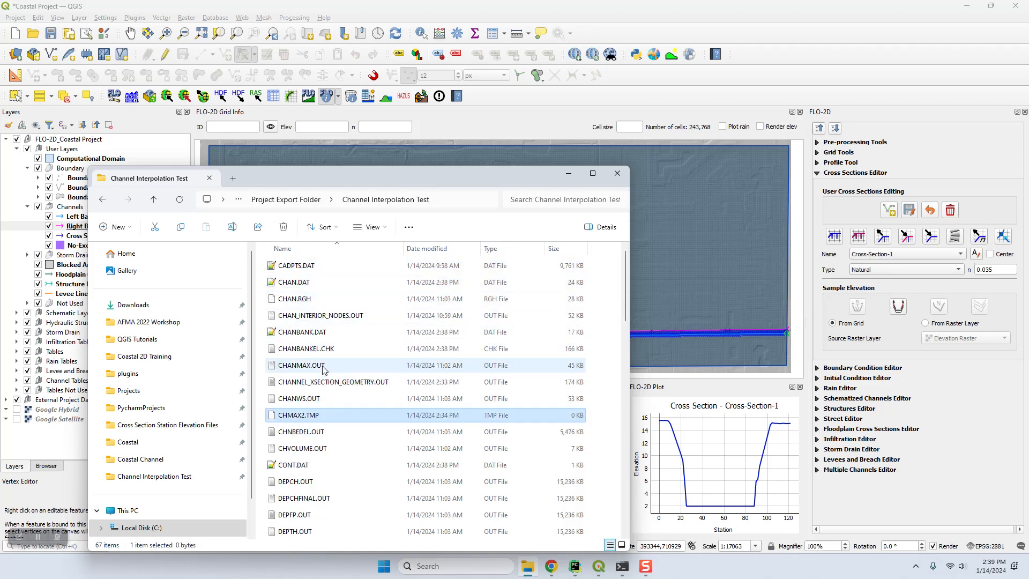
Open ERROR.CHK in Notepad, keeping only one copy of it open in a maximized window
{"action": "key", "text": "e"}
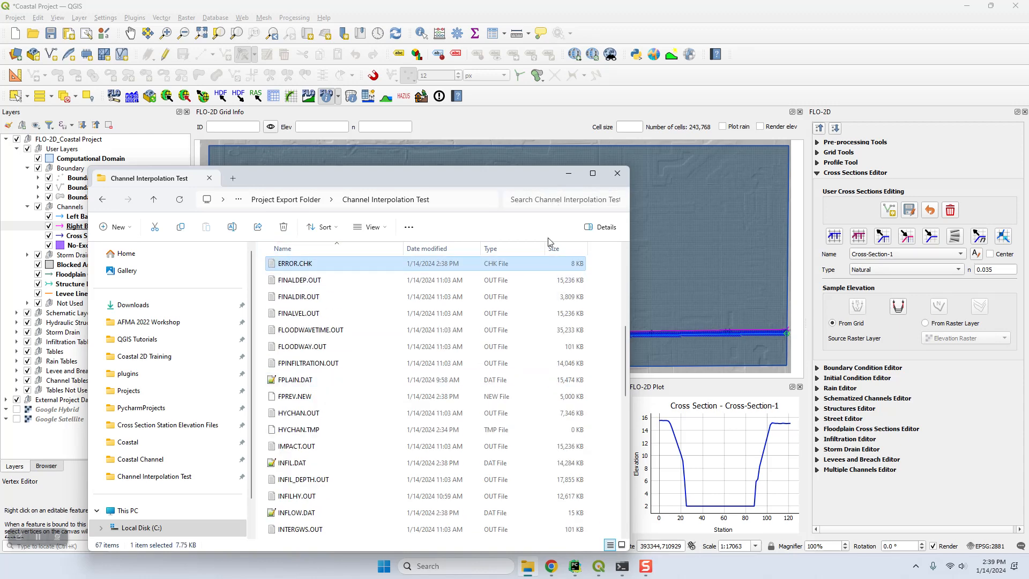
{"action": "double_click", "coordinate": [295, 265]}
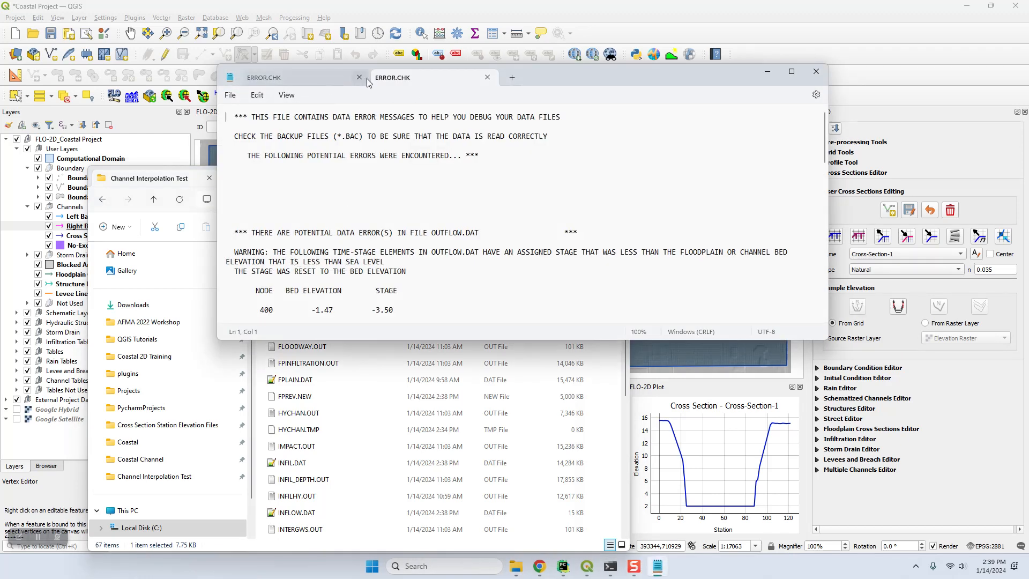
{"action": "left_click", "coordinate": [359, 78]}
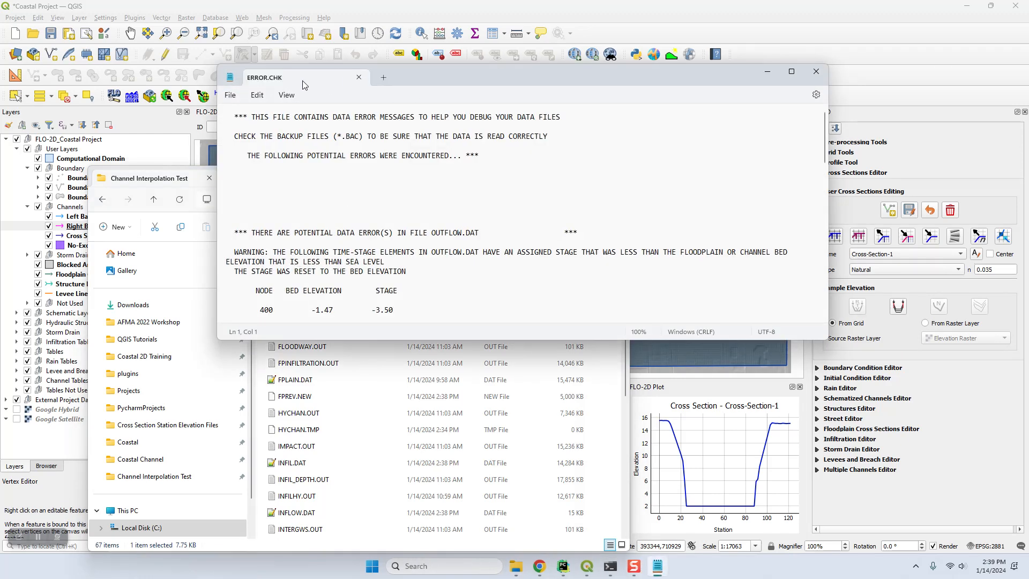
{"action": "left_click", "coordinate": [789, 72]}
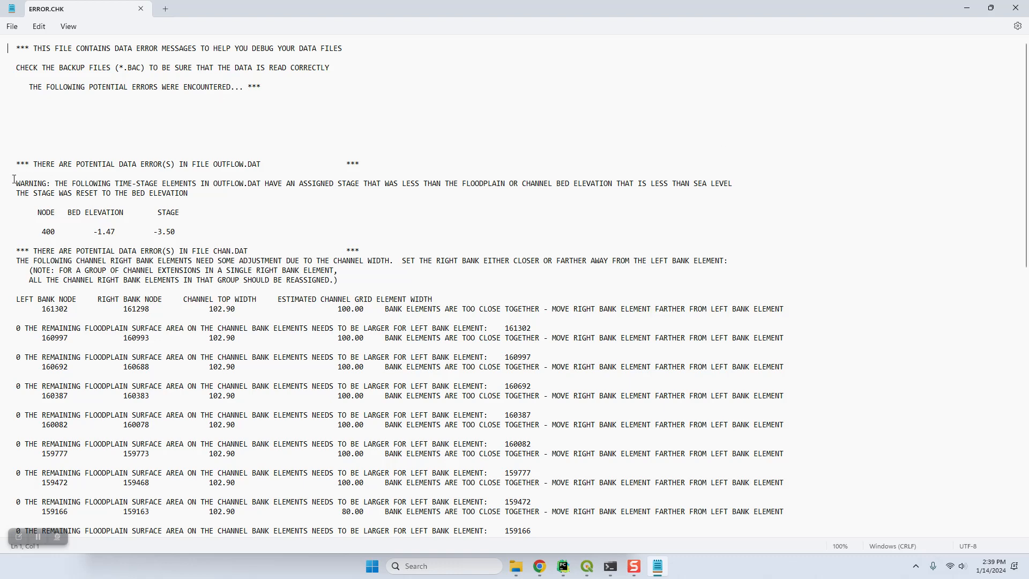
Examine the OUTFLOW.DAT time-stage warning and the CHAN.DAT bank element errors in ERROR.CHK, highlighting the OUTFLOW.DAT warning
{"action": "left_click_drag", "start_coordinate": [16, 182], "coordinate": [274, 235]}
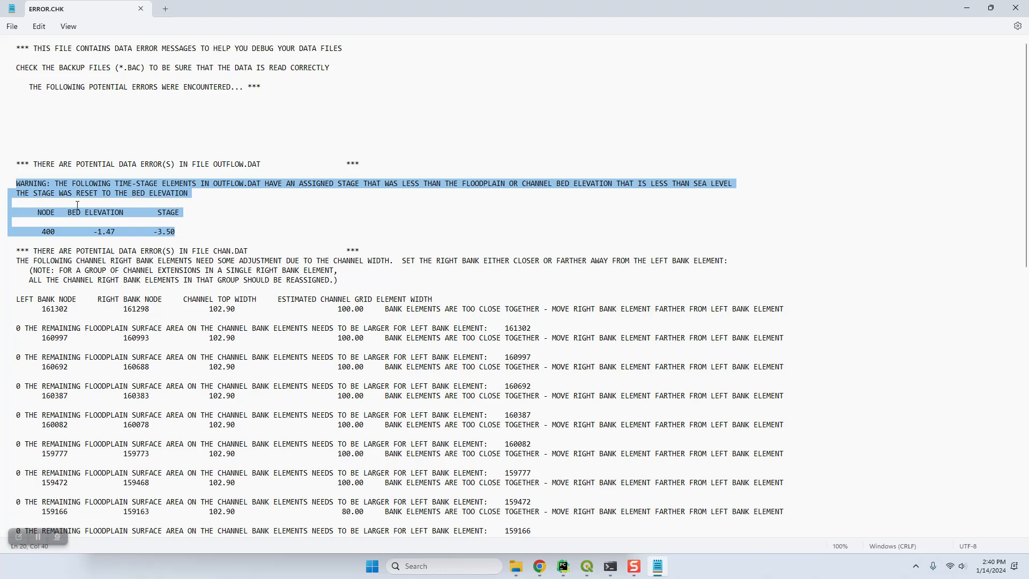
{"action": "left_click", "coordinate": [64, 184]}
{"action": "left_click_drag", "start_coordinate": [201, 239], "coordinate": [9, 183]}
{"action": "scroll", "coordinate": [194, 237], "scroll_direction": "down", "scroll_amount": 3}
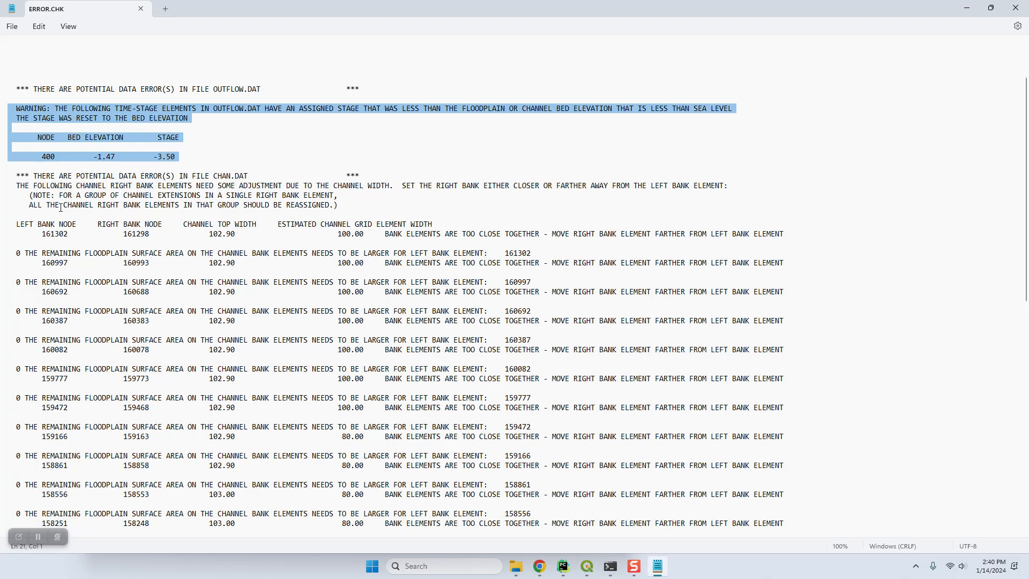
{"action": "scroll", "coordinate": [61, 207], "scroll_direction": "down", "scroll_amount": 1}
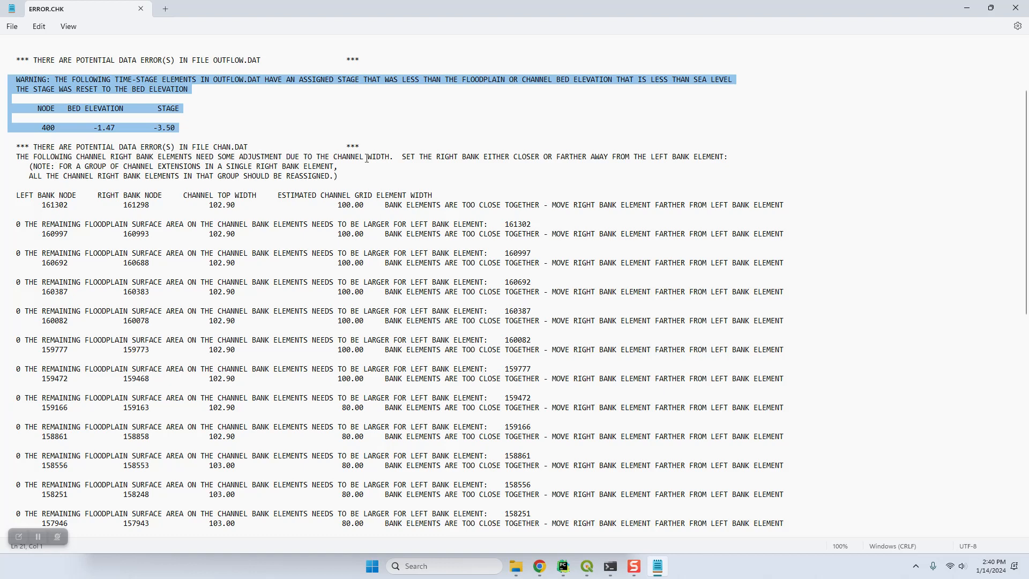
Examine the CHAN.DAT right bank adjustment instructions and the listed left bank nodes, highlighting the reassignment note and the remaining floodplain surface area message
{"action": "left_click_drag", "start_coordinate": [403, 157], "coordinate": [760, 167]}
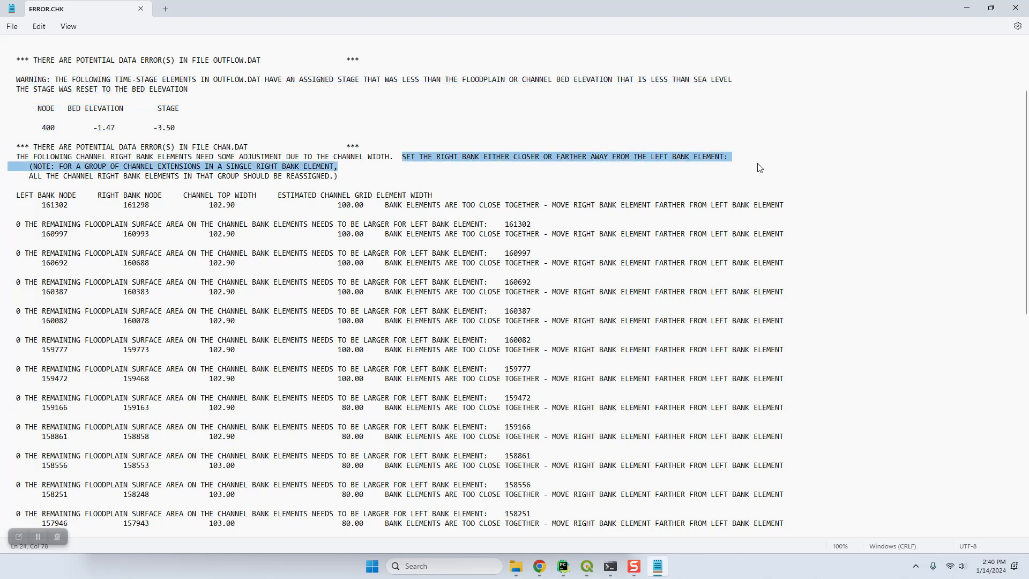
{"action": "left_click", "coordinate": [45, 177]}
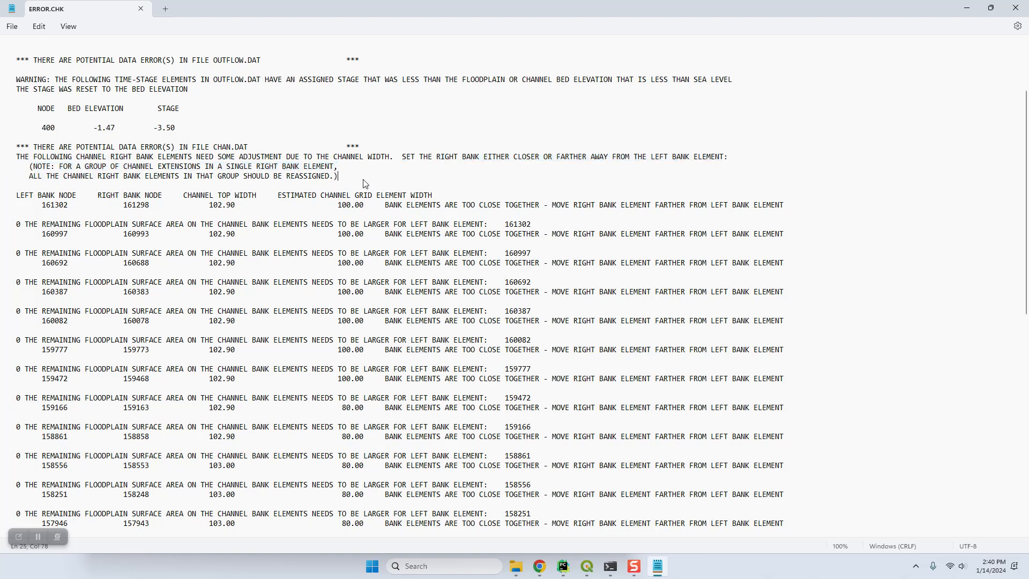
{"action": "left_click", "coordinate": [6, 177]}
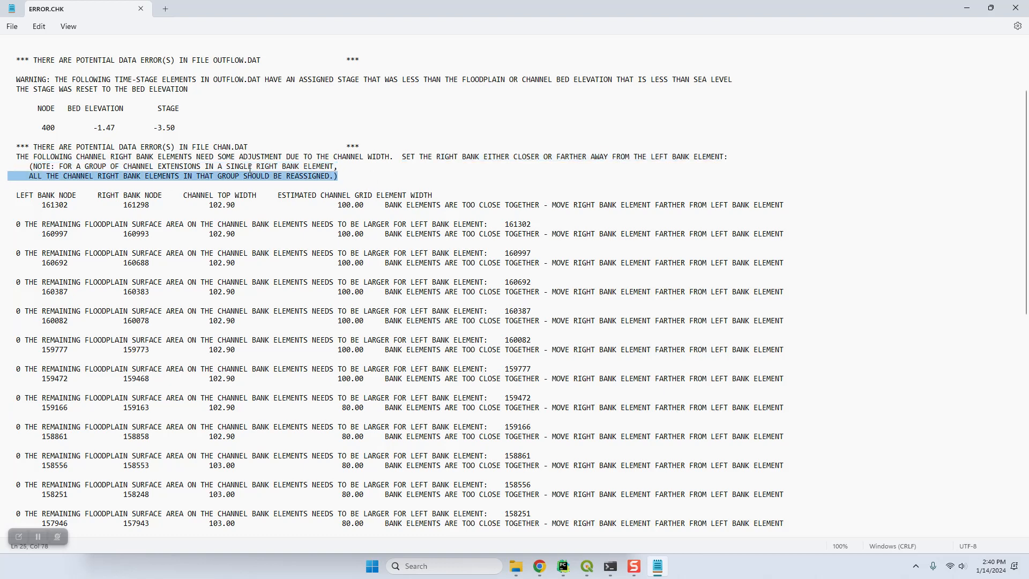
{"action": "key", "text": "Down"}
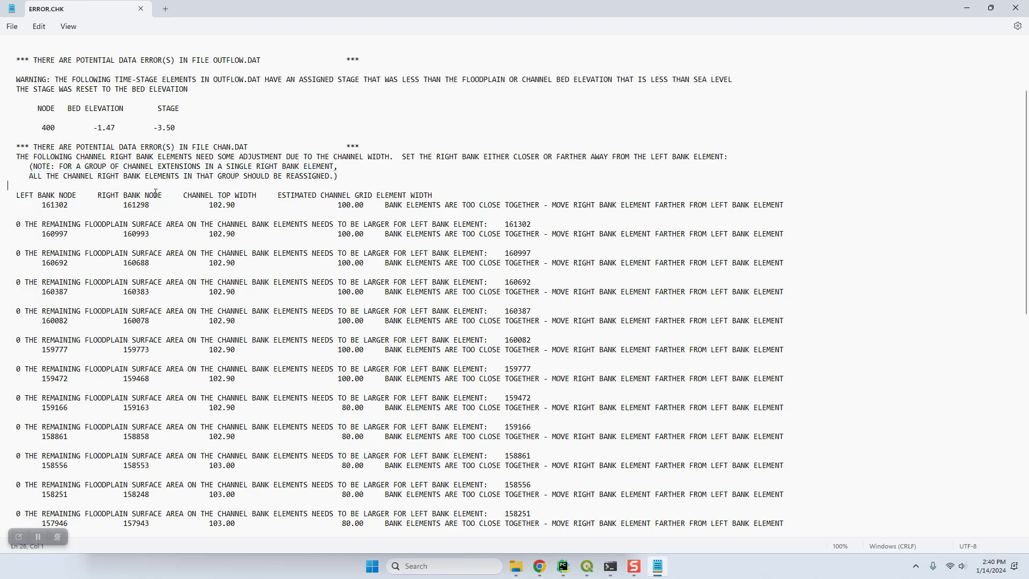
{"action": "double_click", "coordinate": [47, 205]}
{"action": "double_click", "coordinate": [55, 234]}
{"action": "double_click", "coordinate": [55, 263]}
{"action": "scroll", "coordinate": [141, 279], "scroll_direction": "down", "scroll_amount": 5}
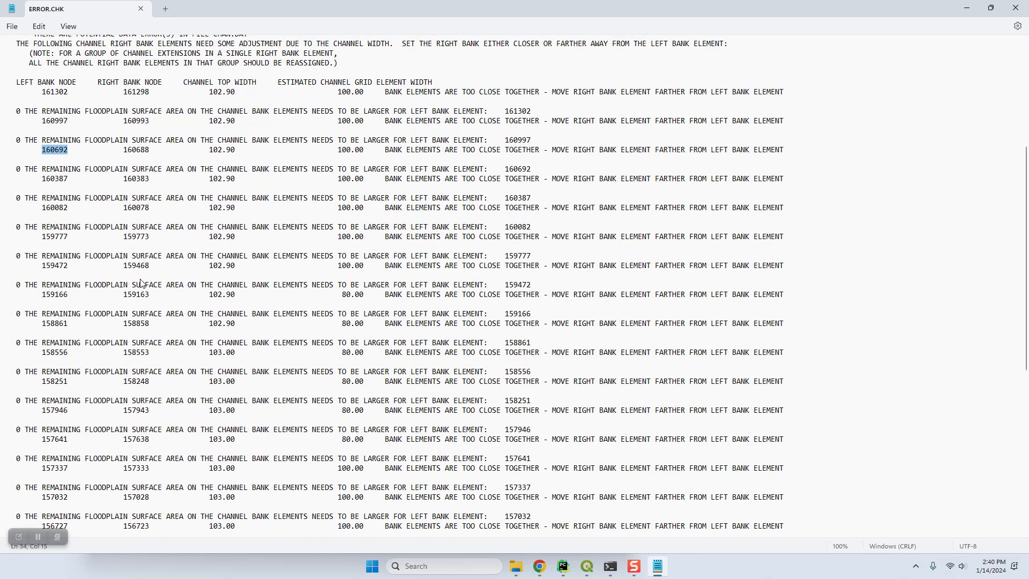
{"action": "scroll", "coordinate": [143, 224], "scroll_direction": "up", "scroll_amount": 3}
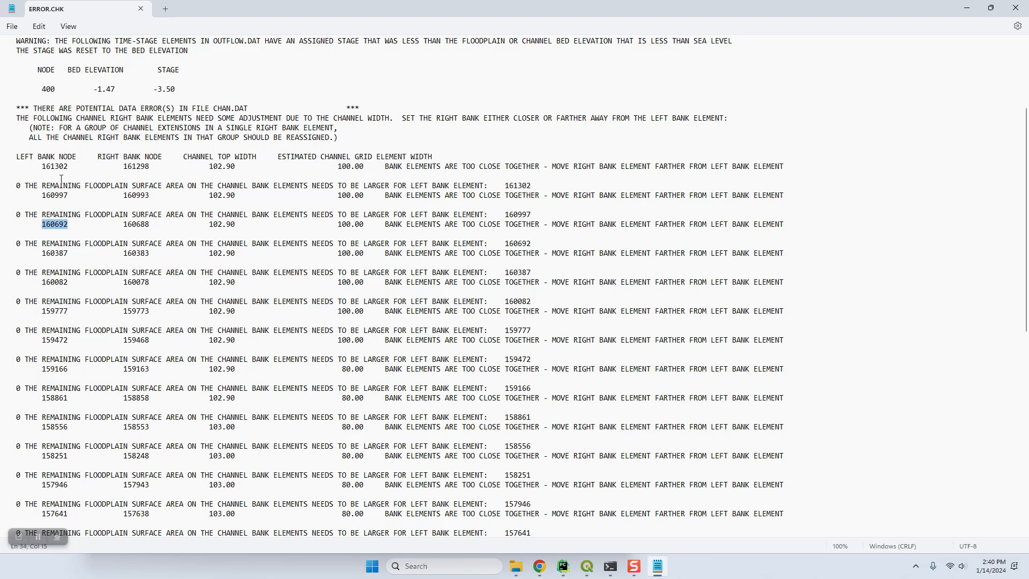
{"action": "left_click_drag", "start_coordinate": [42, 186], "coordinate": [308, 188]}
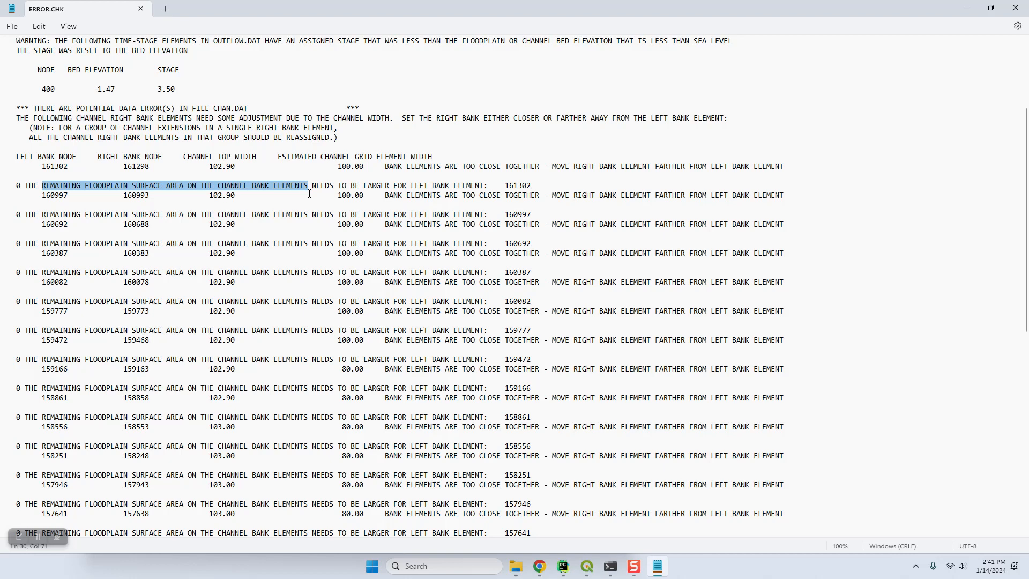
Examine the adverse bed slope error for channel inflow nodes and the note on reset interior channel element elevations, highlighting the note
{"action": "scroll", "coordinate": [285, 233], "scroll_direction": "down", "scroll_amount": 10}
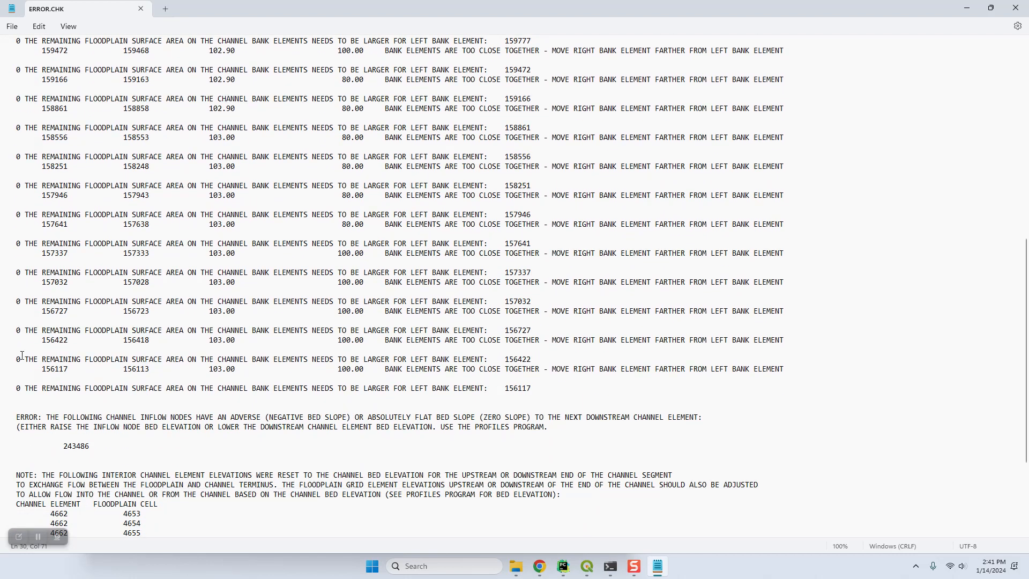
{"action": "scroll", "coordinate": [68, 381], "scroll_direction": "down", "scroll_amount": 4}
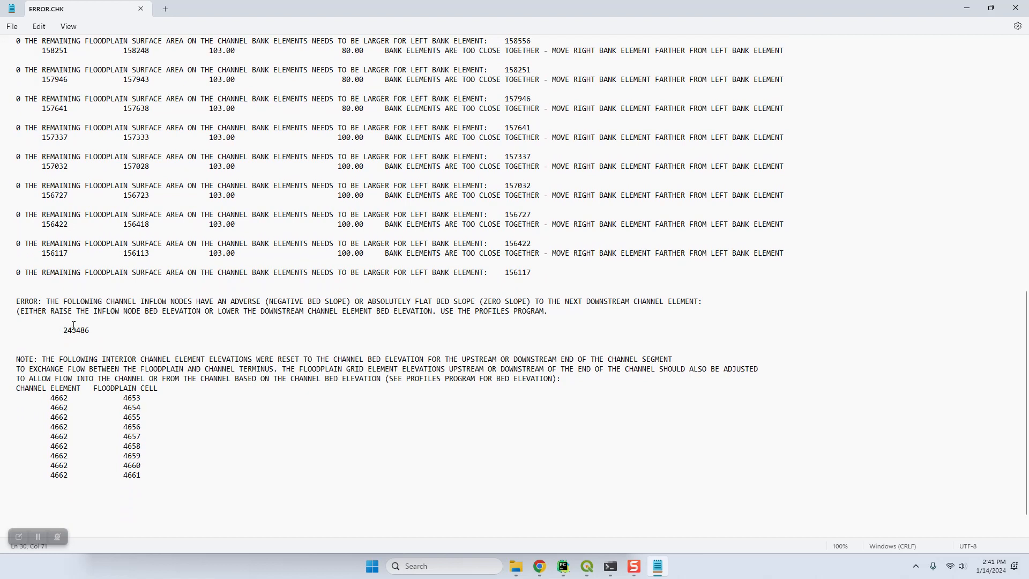
{"action": "double_click", "coordinate": [24, 302]}
{"action": "double_click", "coordinate": [24, 359]}
{"action": "left_click", "coordinate": [27, 301]}
{"action": "double_click", "coordinate": [26, 301]}
{"action": "double_click", "coordinate": [76, 330]}
{"action": "scroll", "coordinate": [151, 351], "scroll_direction": "down", "scroll_amount": 1}
{"action": "double_click", "coordinate": [22, 330]}
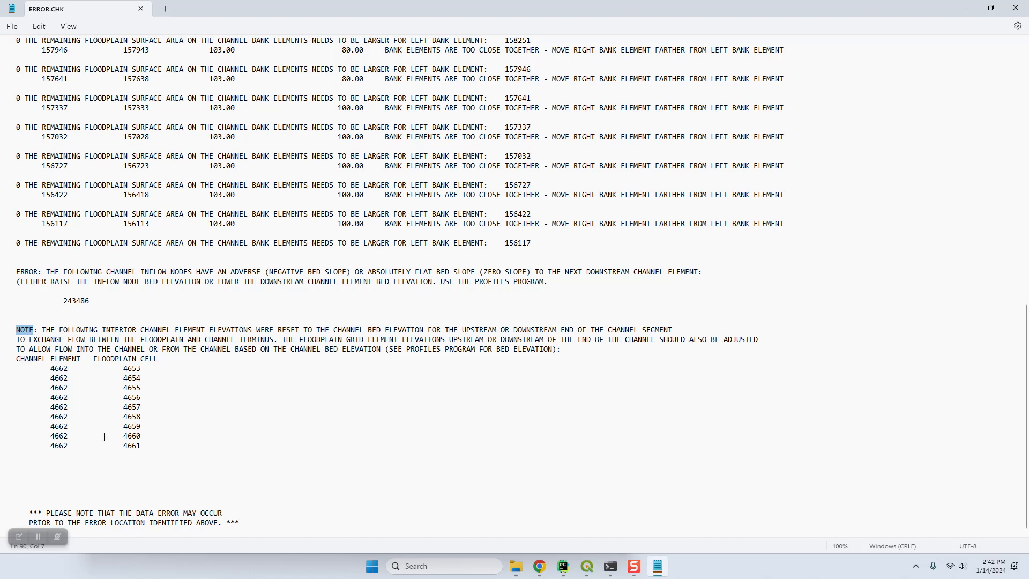
{"action": "left_click_drag", "start_coordinate": [153, 451], "coordinate": [13, 331]}
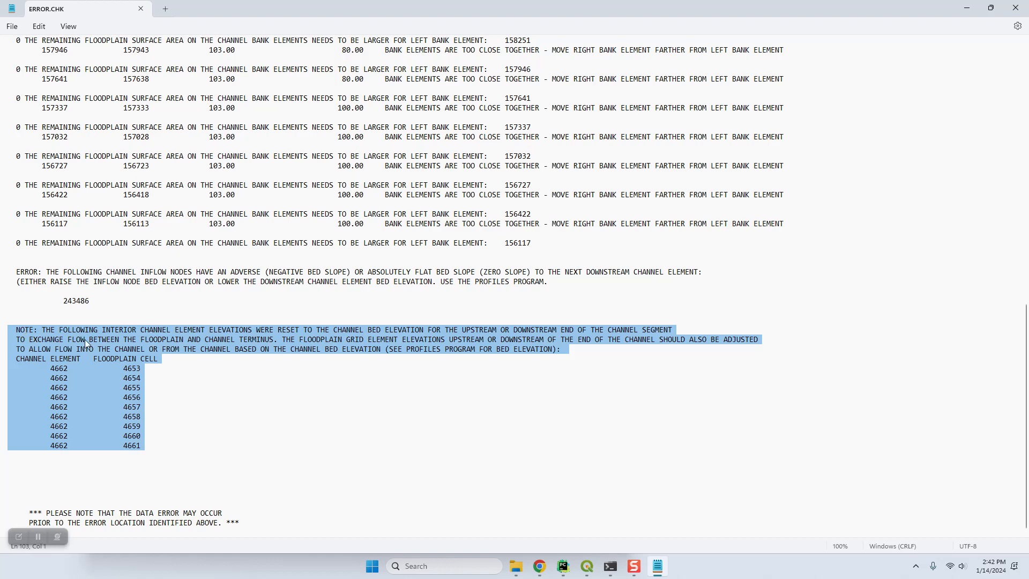
{"action": "left_click", "coordinate": [153, 332]}
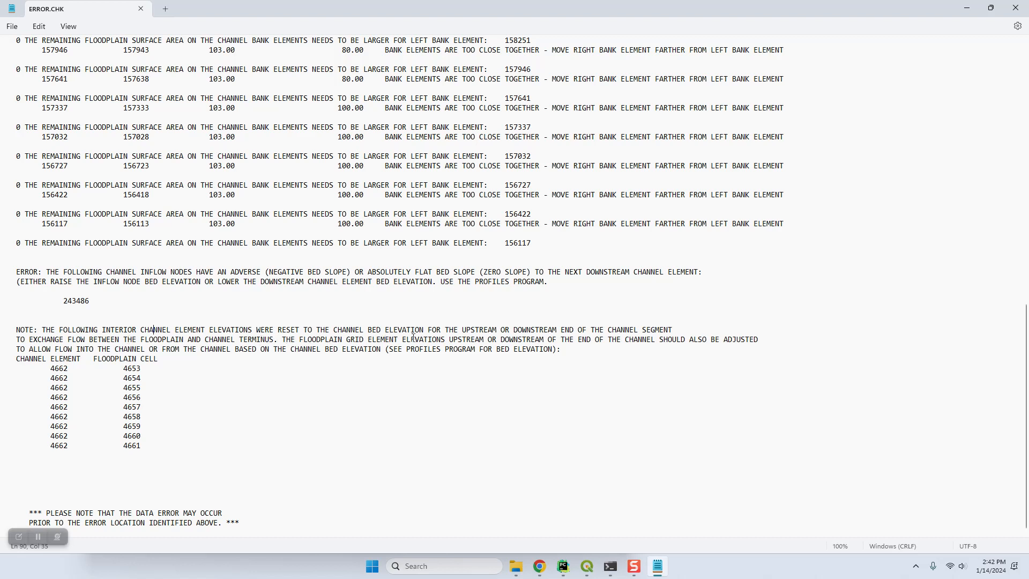
{"action": "double_click", "coordinate": [518, 341]}
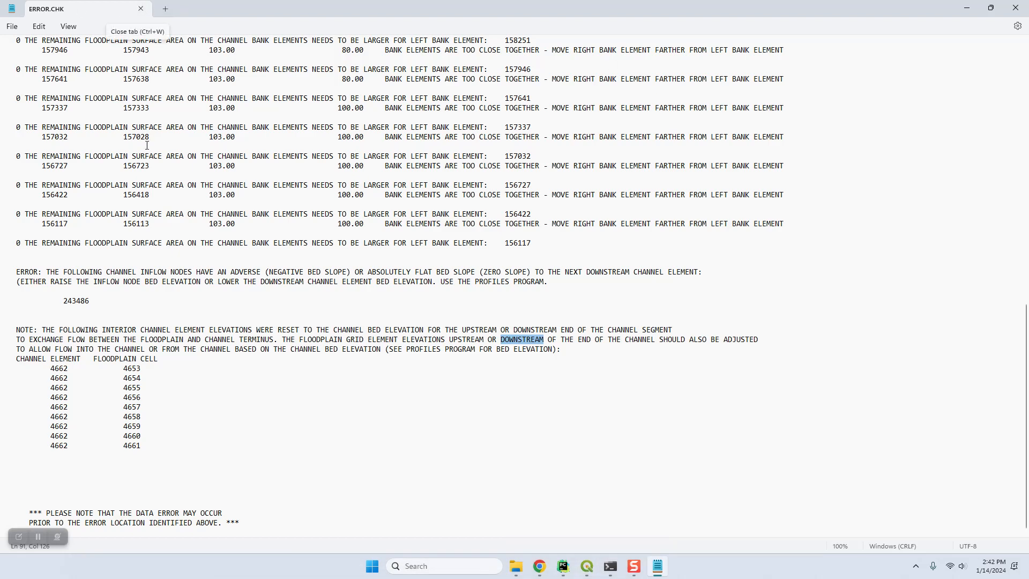
Copy the first left bank node number, 161302, from the CHAN.DAT bank element errors
{"action": "scroll", "coordinate": [97, 348], "scroll_direction": "up", "scroll_amount": 3}
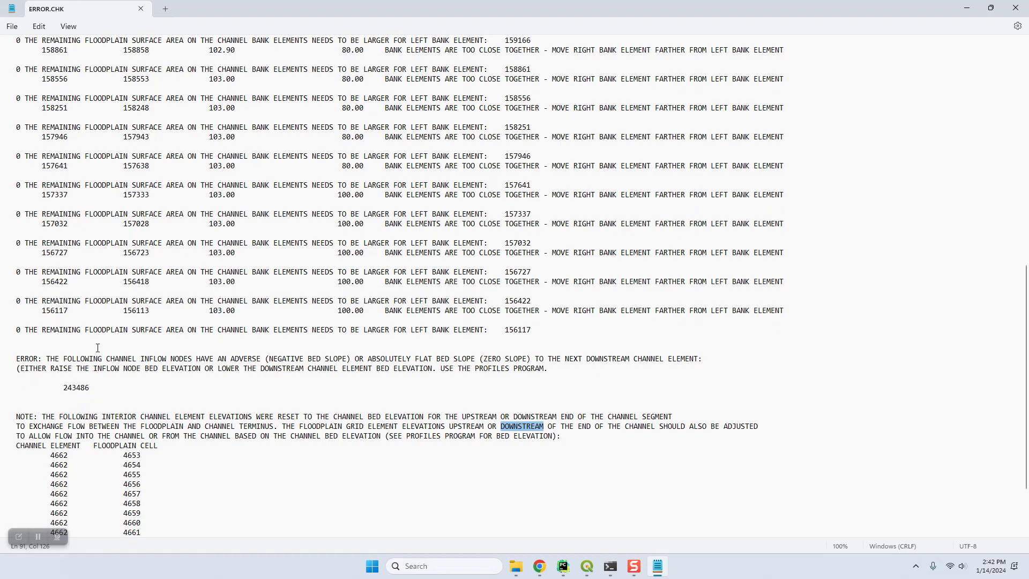
{"action": "double_click", "coordinate": [71, 392]}
{"action": "scroll", "coordinate": [140, 391], "scroll_direction": "up", "scroll_amount": 11}
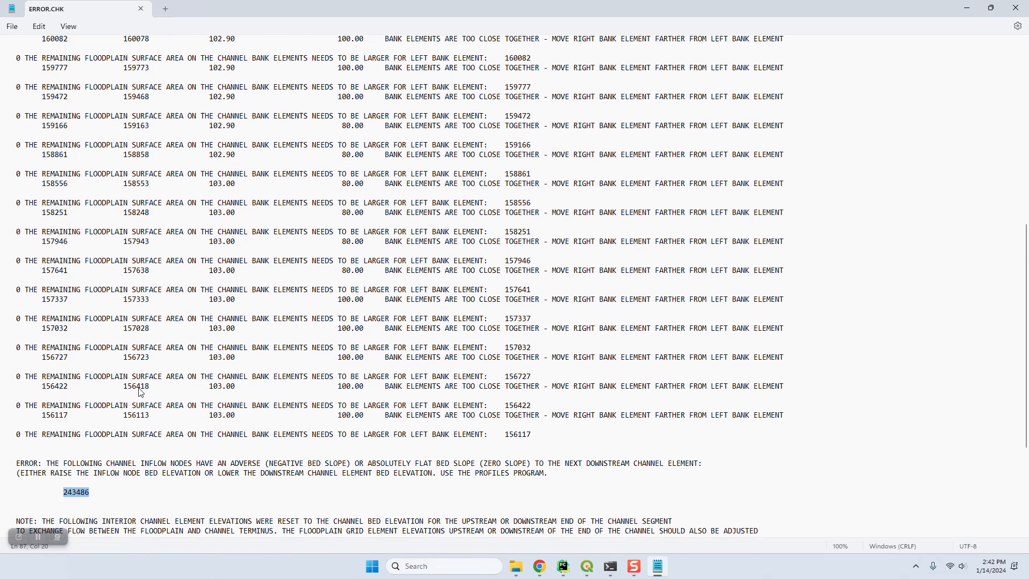
{"action": "double_click", "coordinate": [54, 147]}
{"action": "key", "text": "ctrl+c"}
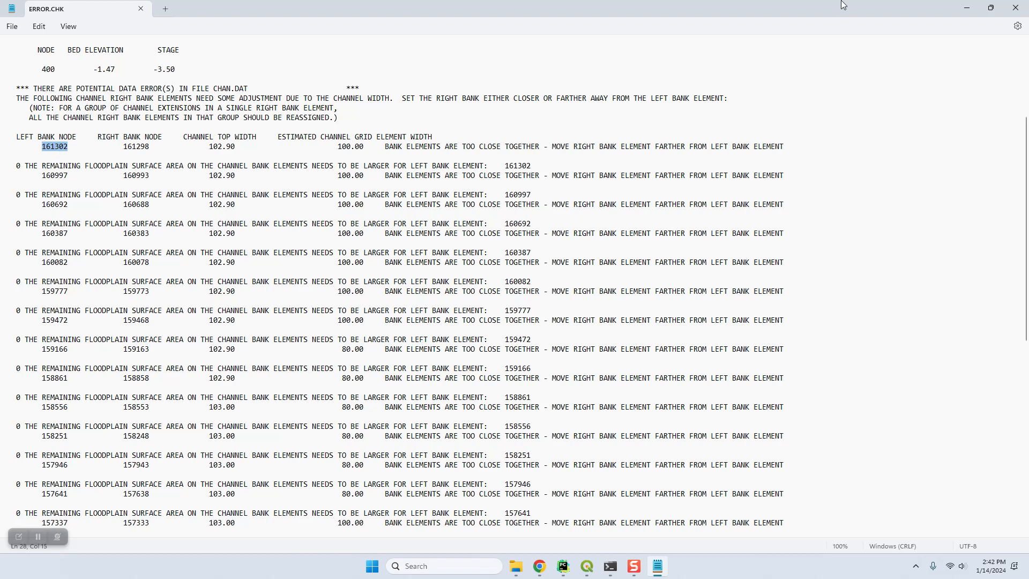
Switch to QGIS and locate grid element 161302 on the map using the FLO-2D grid ID search
{"action": "left_click", "coordinate": [966, 8]}
{"action": "left_click", "coordinate": [567, 182]}
{"action": "left_click", "coordinate": [231, 127]}
{"action": "key", "text": "ctrl+v"}
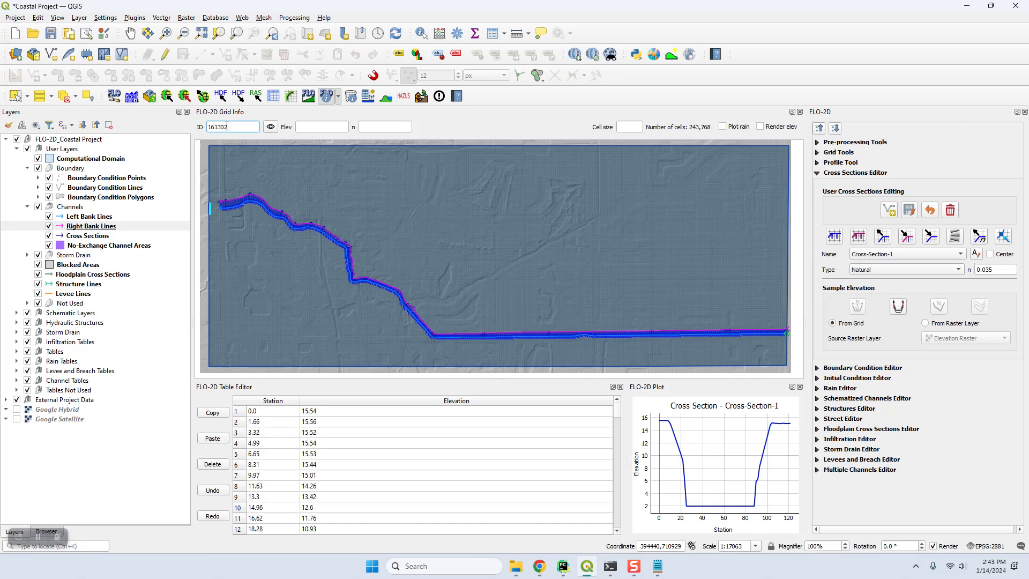
{"action": "left_click", "coordinate": [271, 127]}
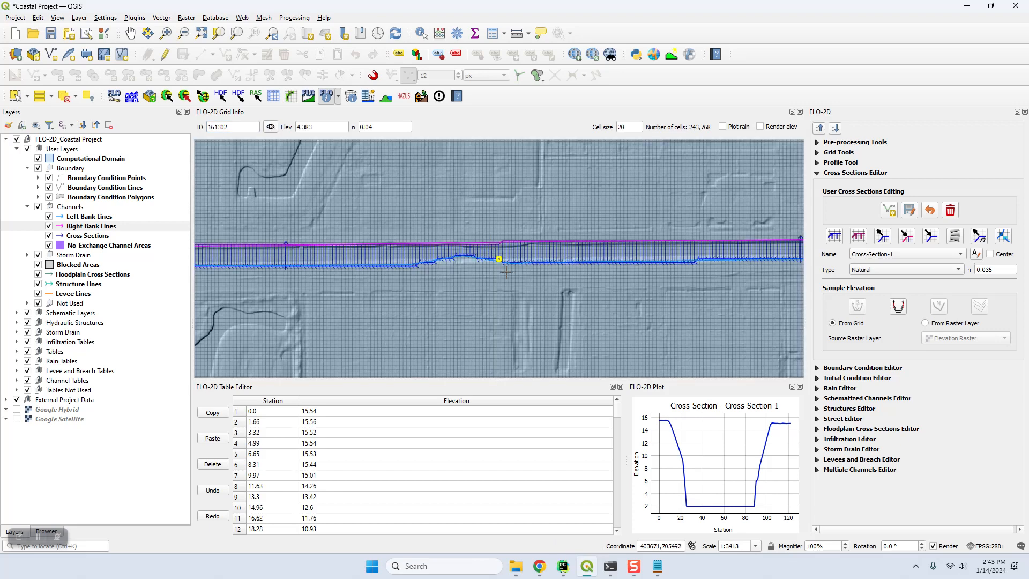
{"action": "scroll", "coordinate": [496, 262], "scroll_direction": "up", "scroll_amount": 1}
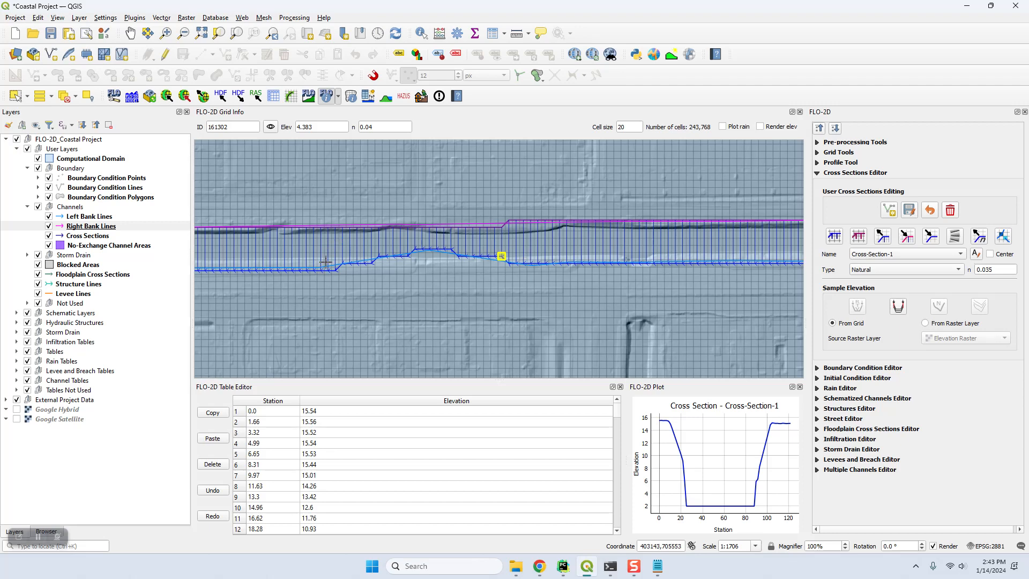
Schematize the channels with the existing left bank line still in place
{"action": "left_click", "coordinate": [88, 218]}
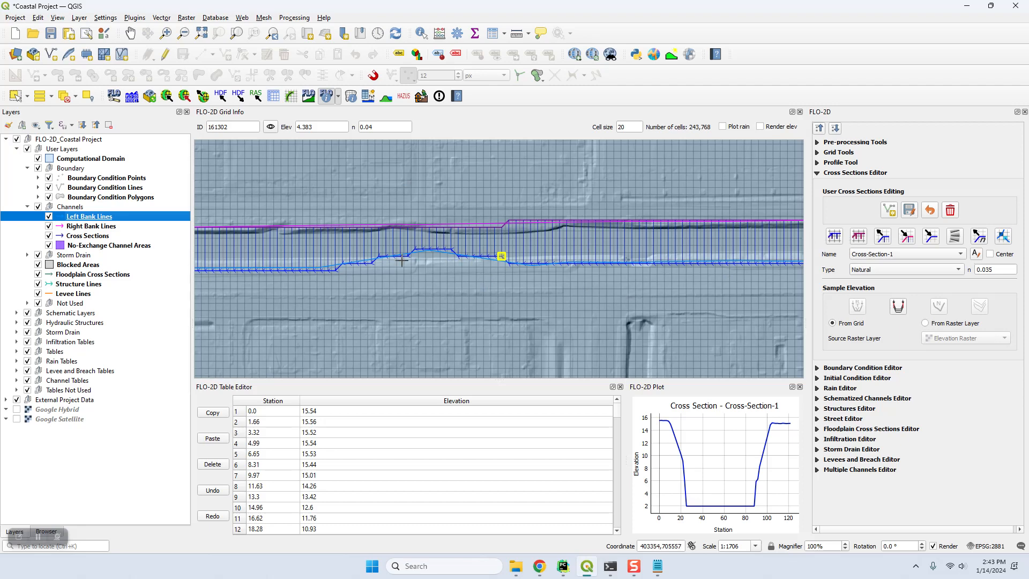
{"action": "left_click", "coordinate": [834, 237]}
{"action": "left_click", "coordinate": [583, 292]}
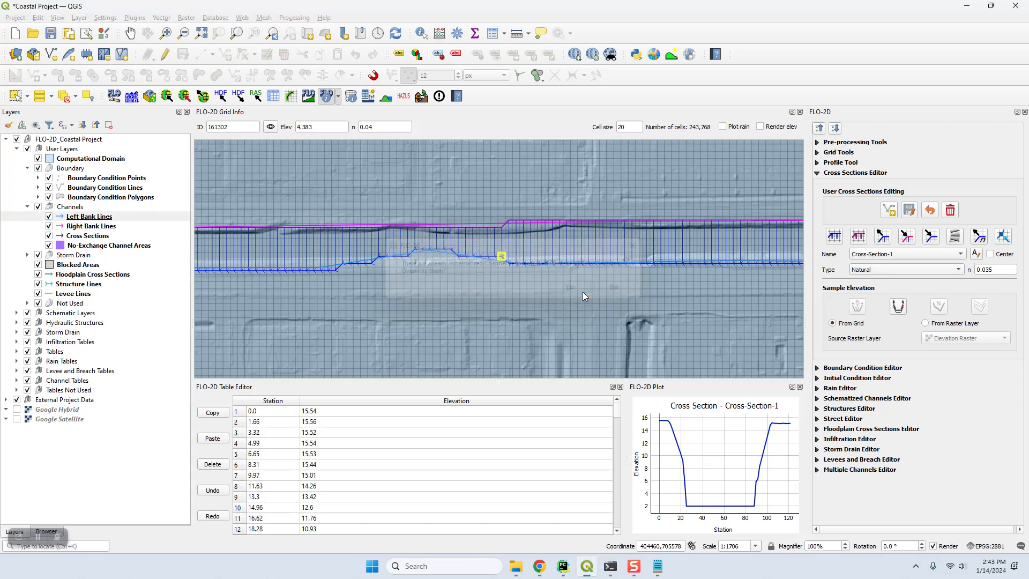
{"action": "left_click", "coordinate": [598, 339]}
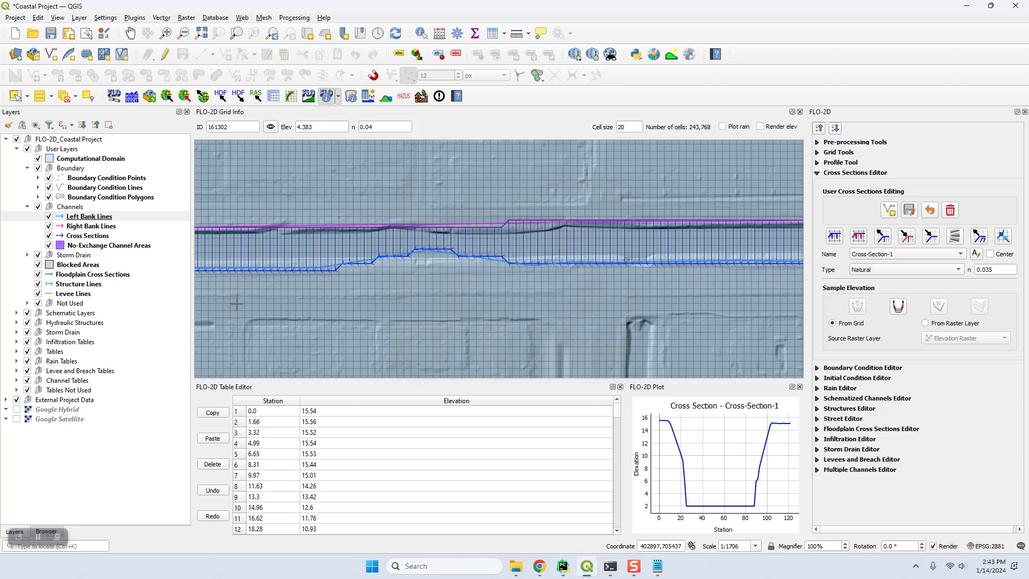
Delete the vertex that makes the left bank line bulge inward near grid element 161302, and re-schematize the channels
{"action": "left_click", "coordinate": [88, 219]}
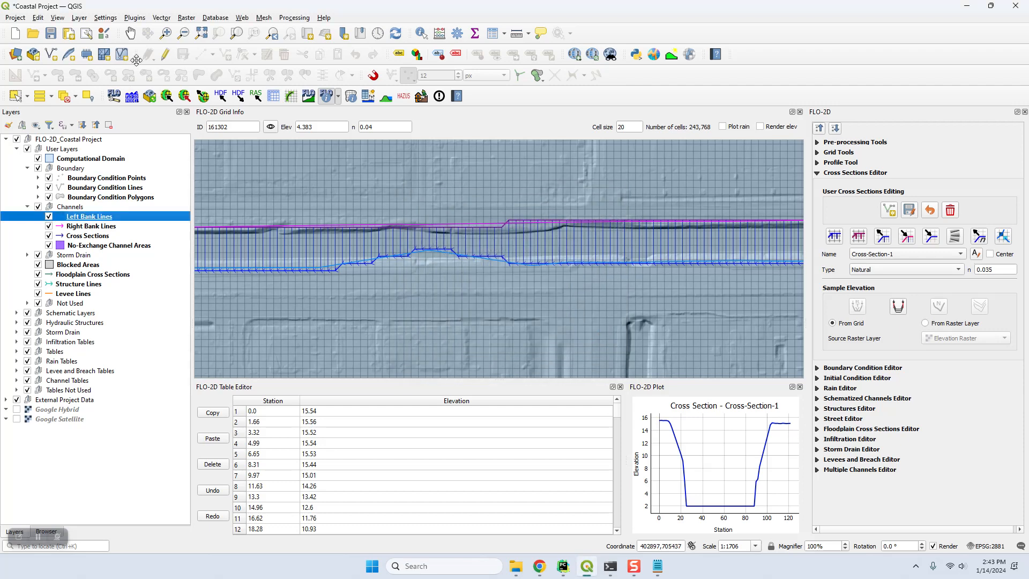
{"action": "left_click", "coordinate": [166, 55]}
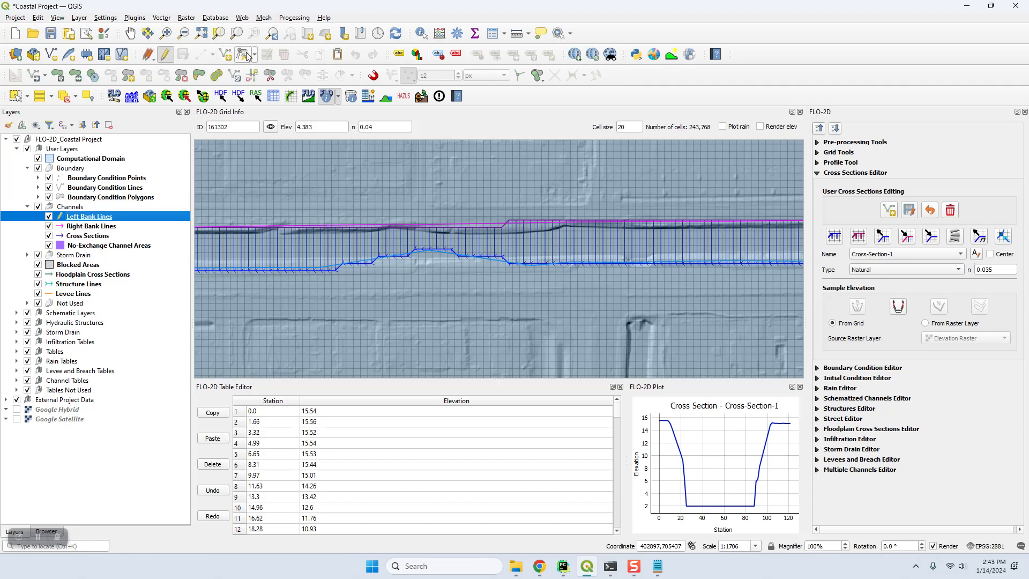
{"action": "left_click", "coordinate": [241, 58]}
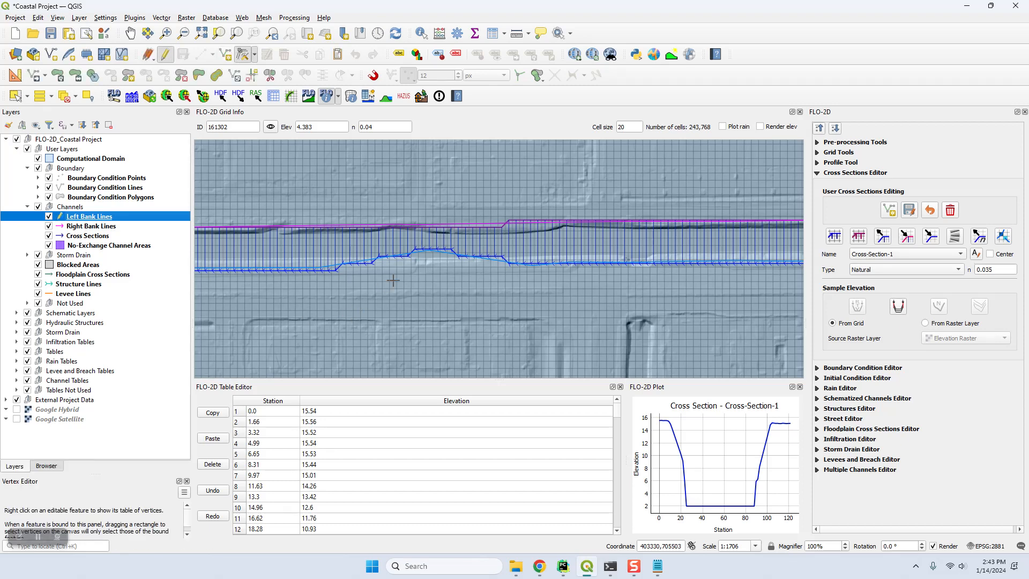
{"action": "left_click", "coordinate": [428, 249]}
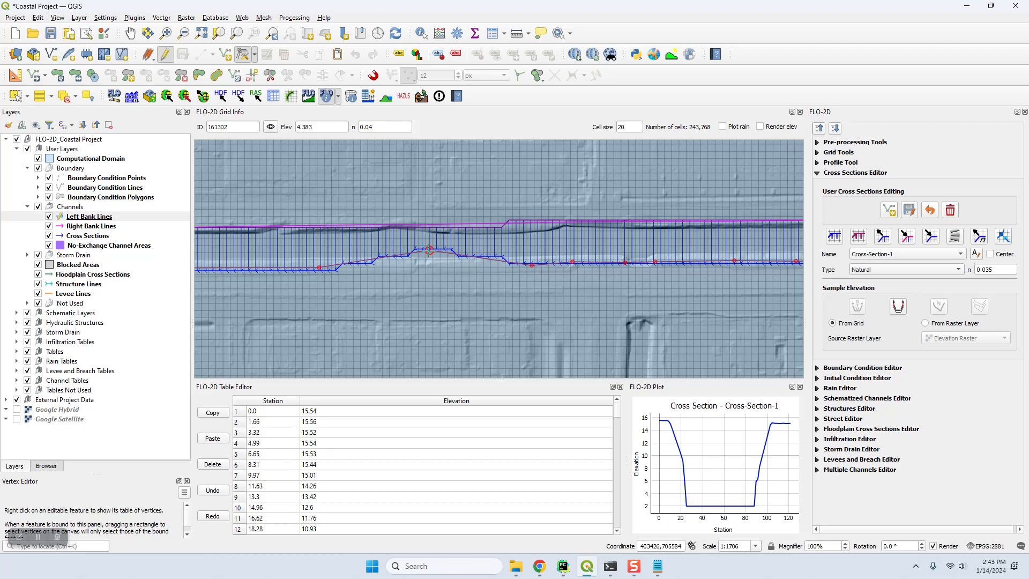
{"action": "key", "text": "Delete"}
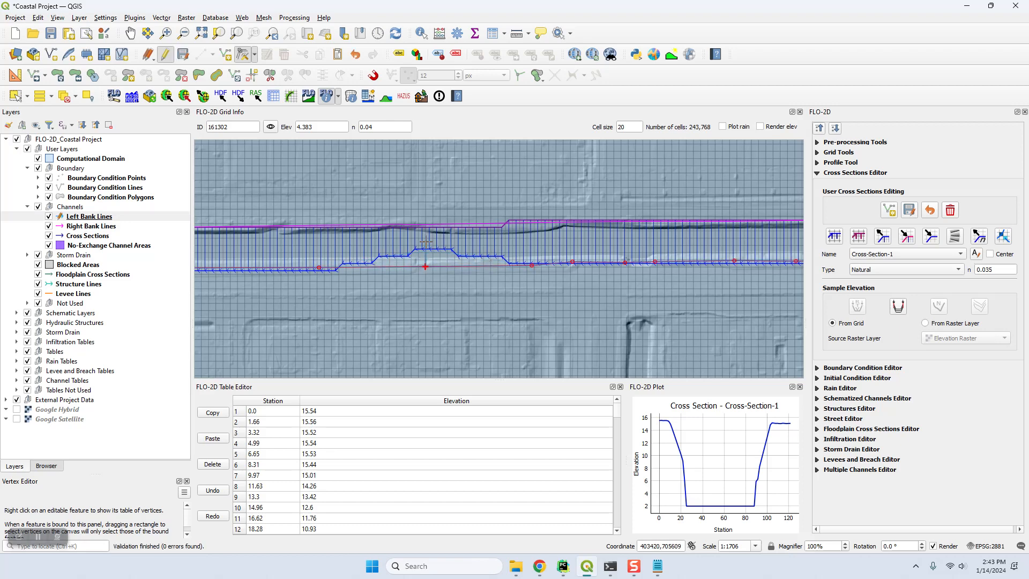
{"action": "left_click_drag", "start_coordinate": [425, 268], "coordinate": [428, 246]}
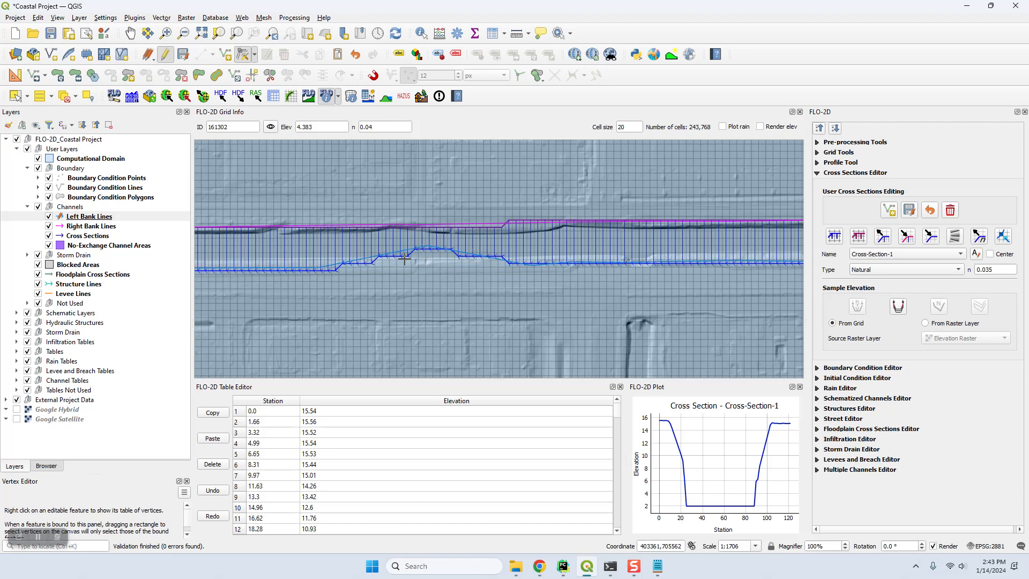
{"action": "key", "text": "ctrl+z"}
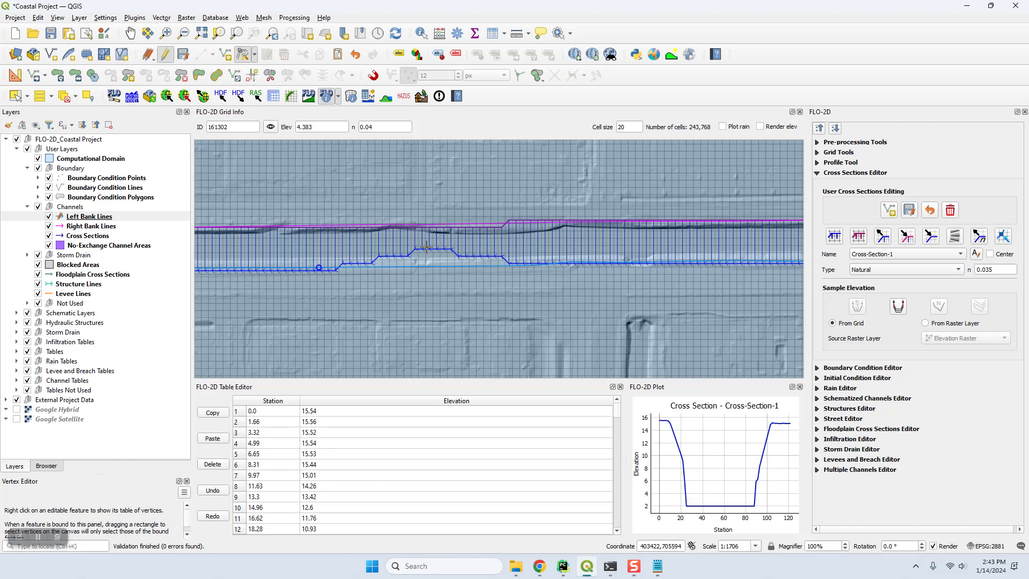
{"action": "left_click", "coordinate": [834, 239]}
{"action": "key", "text": "Return"}
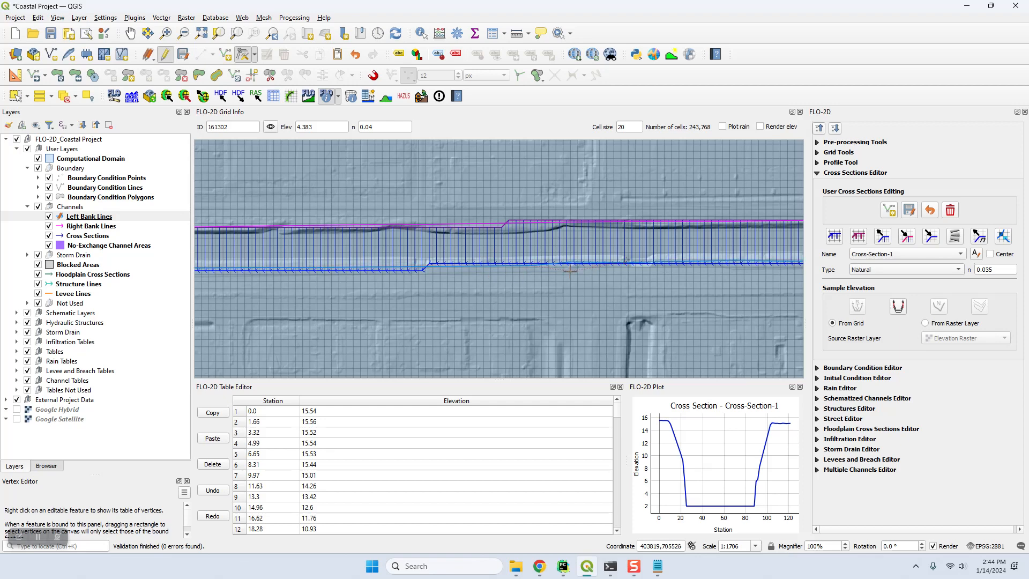
Try a left bank line shifted outward just east of the former bulge by re-schematizing the channels
{"action": "left_click", "coordinate": [834, 237]}
{"action": "key", "text": "Return"}
{"action": "key", "text": "Return"}
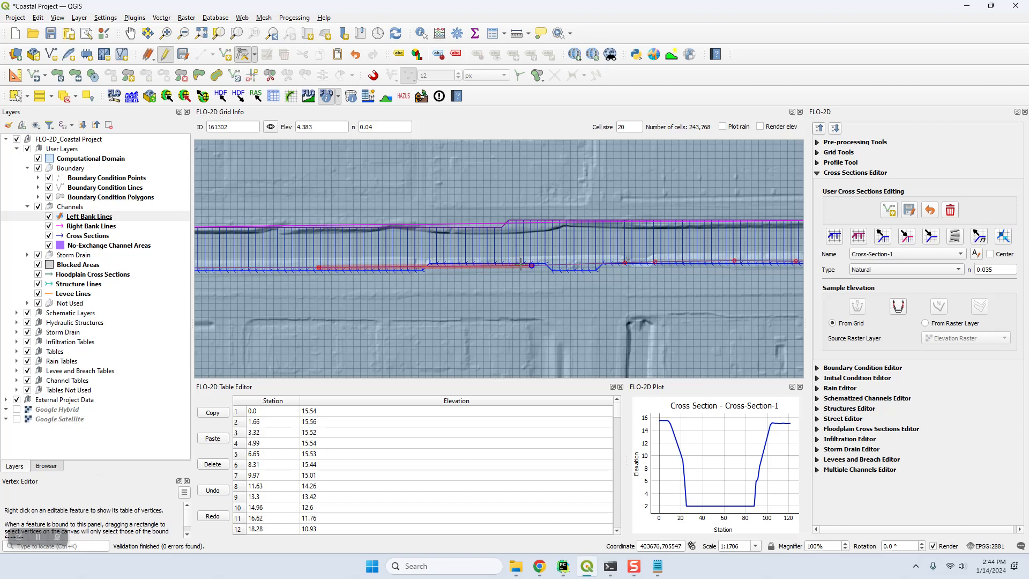
Straighten the left bank line east of the former bulge and re-schematize the channels
{"action": "left_click", "coordinate": [834, 236]}
{"action": "key", "text": "Return"}
{"action": "key", "text": "Return"}
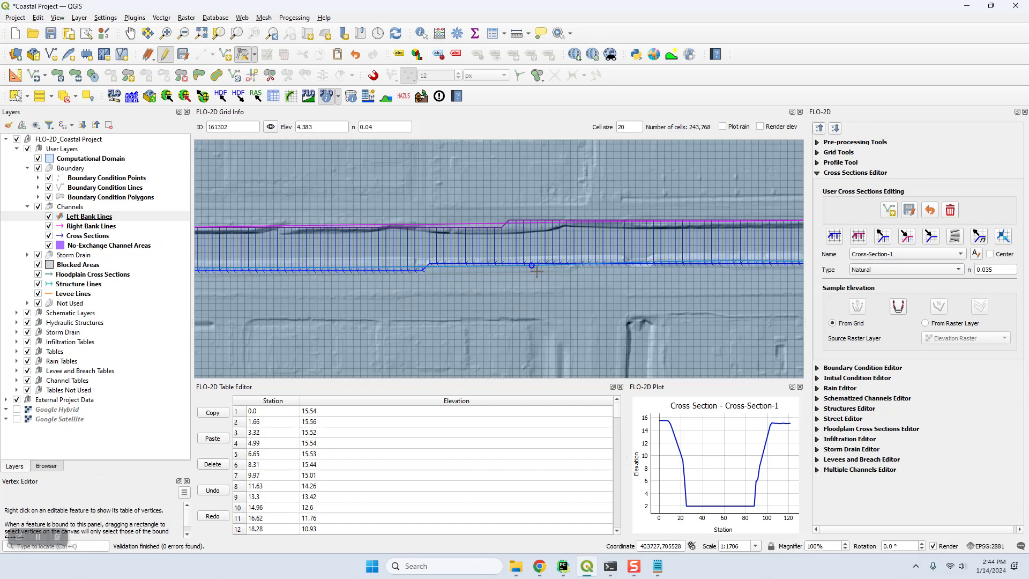
Examine the schematized bank lines along the channel west of the corrected section
{"action": "key", "text": "Left"}
{"action": "key", "text": "Left"}
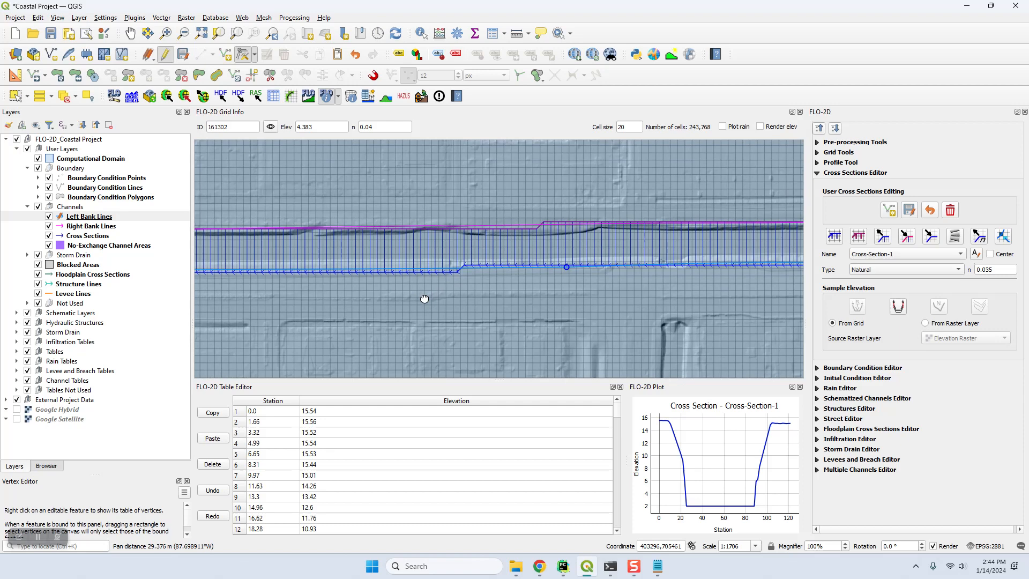
{"action": "key", "text": "Right"}
{"action": "key", "text": "Right"}
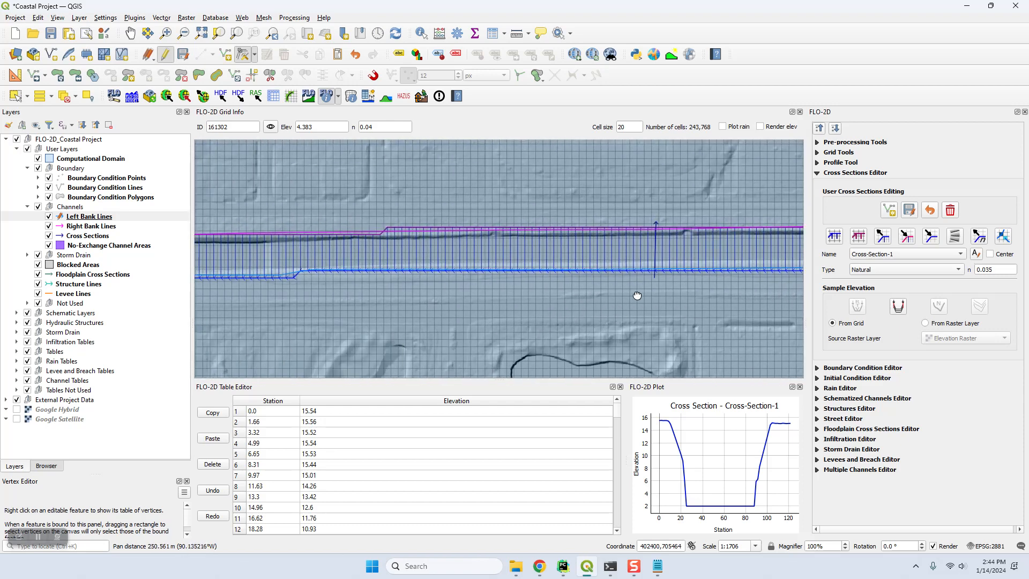
{"action": "scroll", "coordinate": [589, 304], "scroll_direction": "down", "scroll_amount": 1}
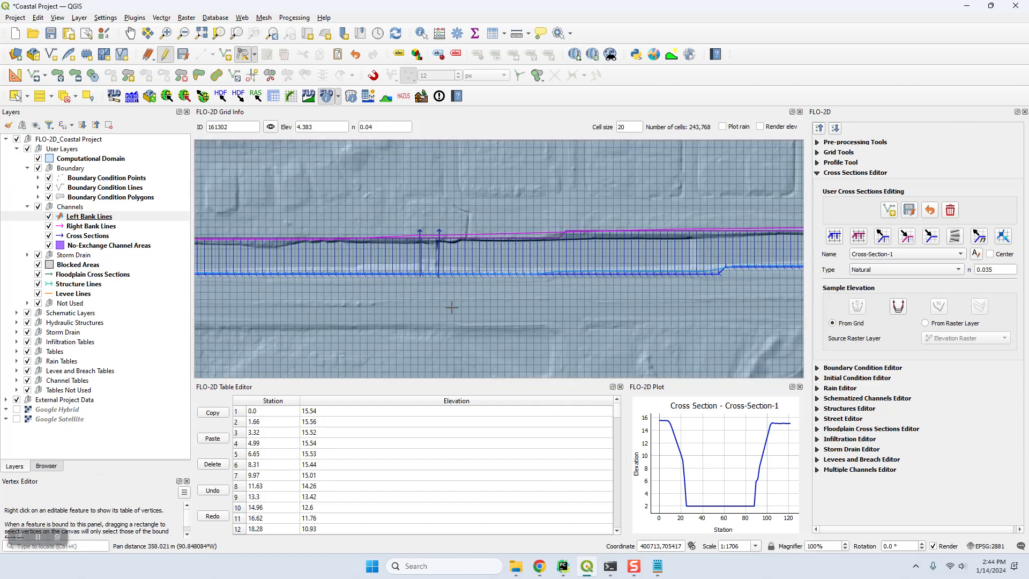
Examine the schematized banks and cross sections at the channel bend with the user Channels layers temporarily hidden
{"action": "scroll", "coordinate": [452, 307], "scroll_direction": "down", "scroll_amount": 1}
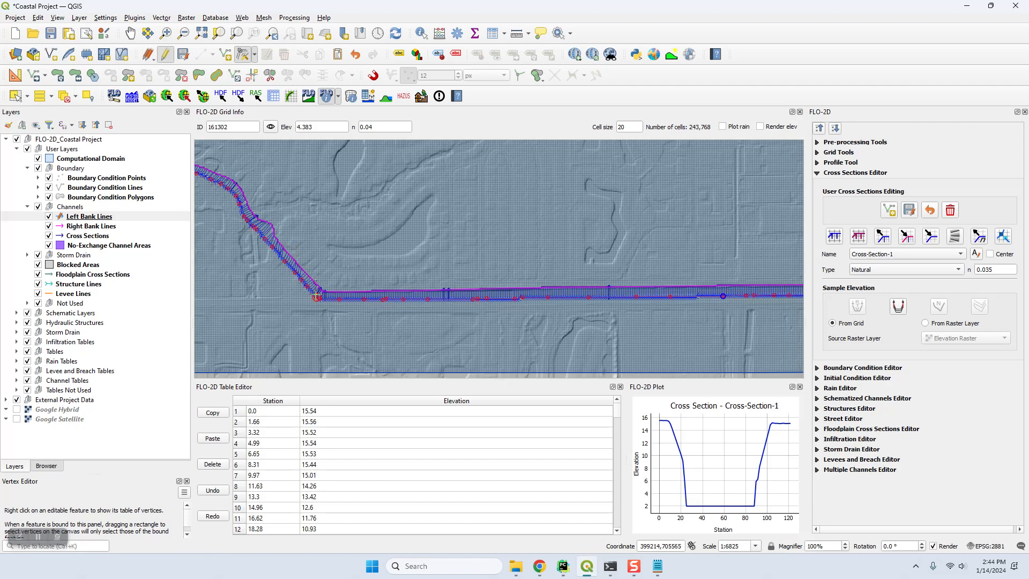
{"action": "scroll", "coordinate": [316, 285], "scroll_direction": "up", "scroll_amount": 2}
{"action": "scroll", "coordinate": [317, 285], "scroll_direction": "up", "scroll_amount": 1}
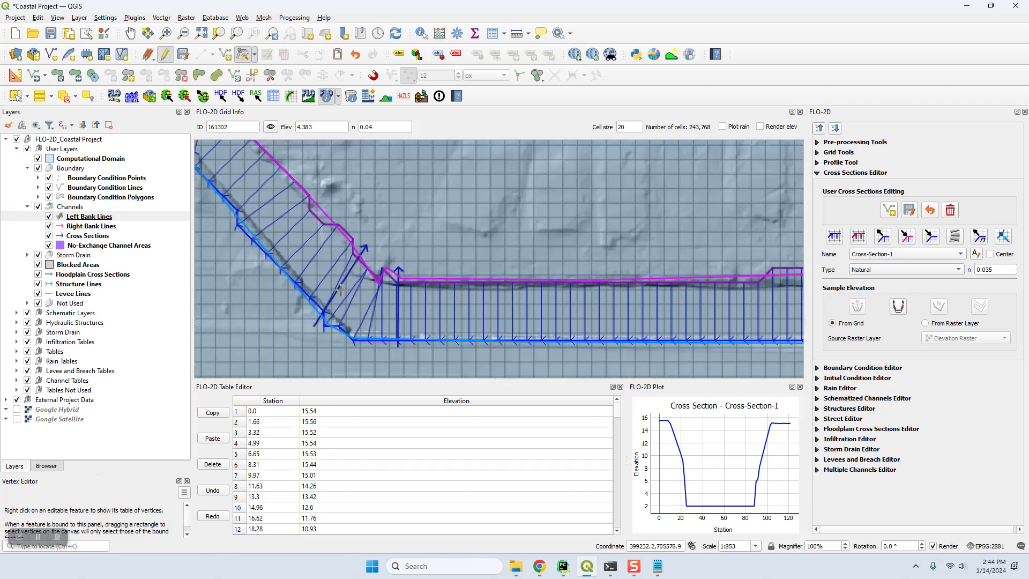
{"action": "left_click_drag", "start_coordinate": [467, 261], "coordinate": [529, 207]}
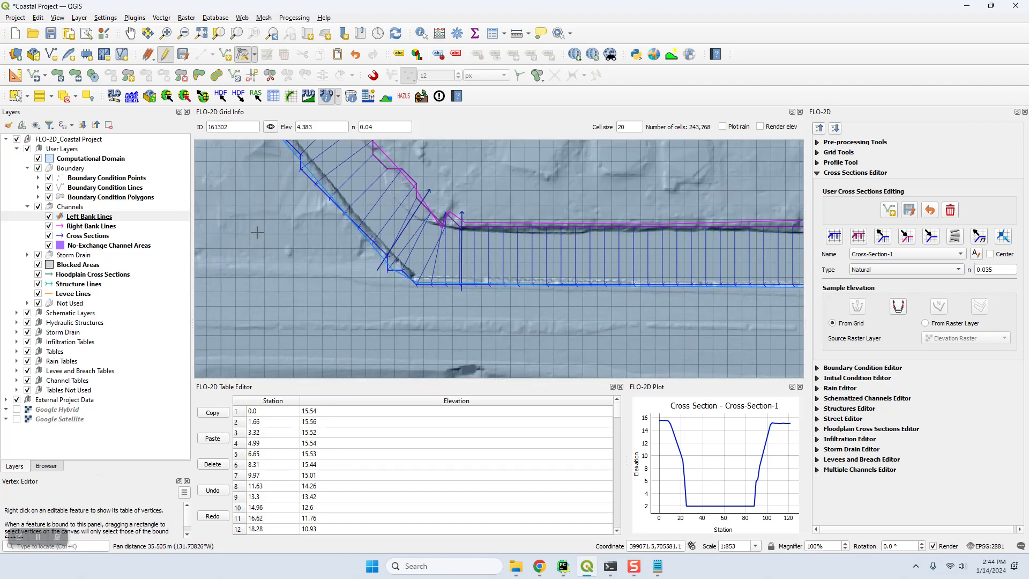
{"action": "left_click", "coordinate": [38, 208]}
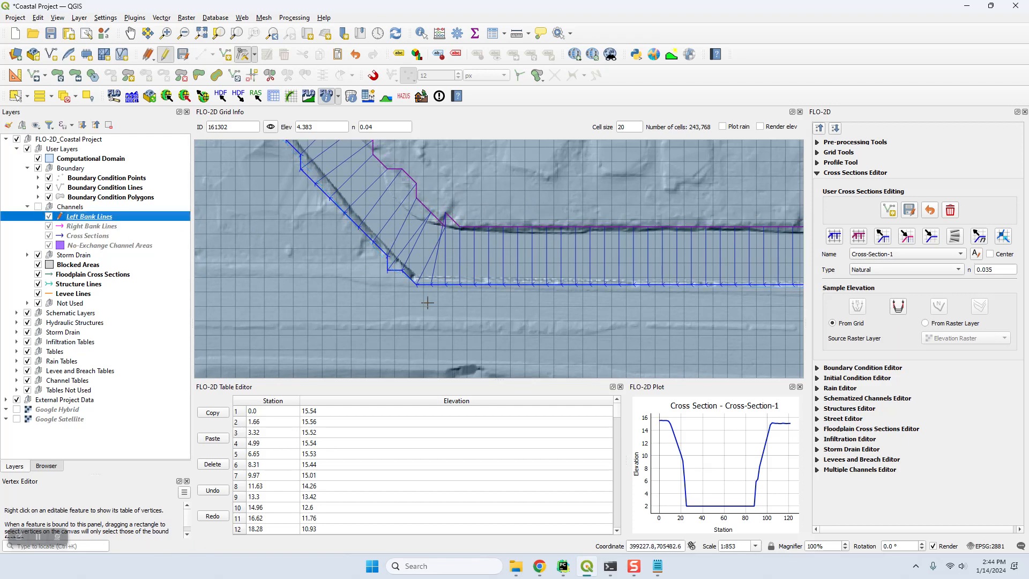
{"action": "scroll", "coordinate": [449, 213], "scroll_direction": "up", "scroll_amount": 1}
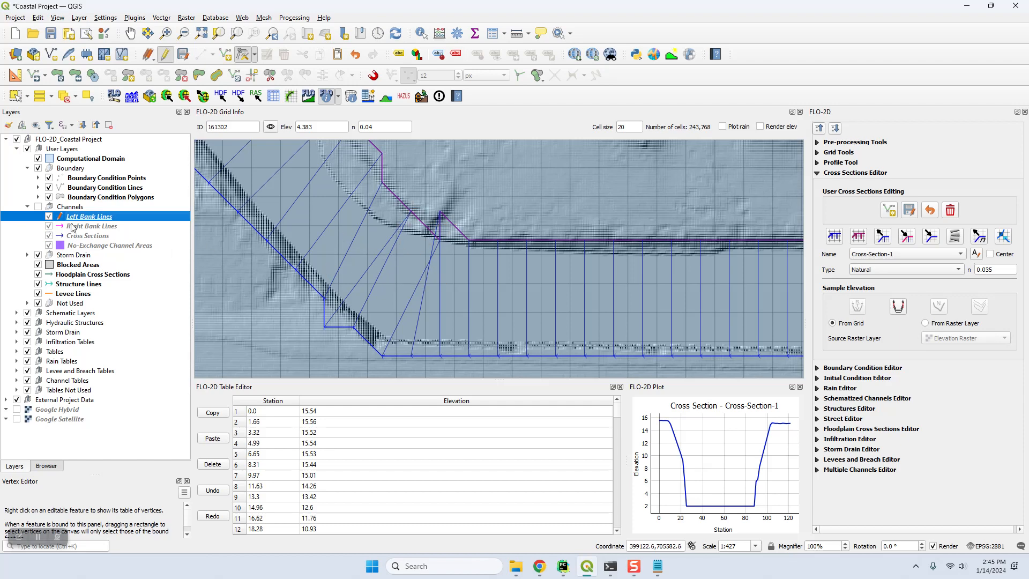
{"action": "left_click", "coordinate": [28, 207]}
{"action": "left_click", "coordinate": [27, 208]}
{"action": "left_click", "coordinate": [38, 207]}
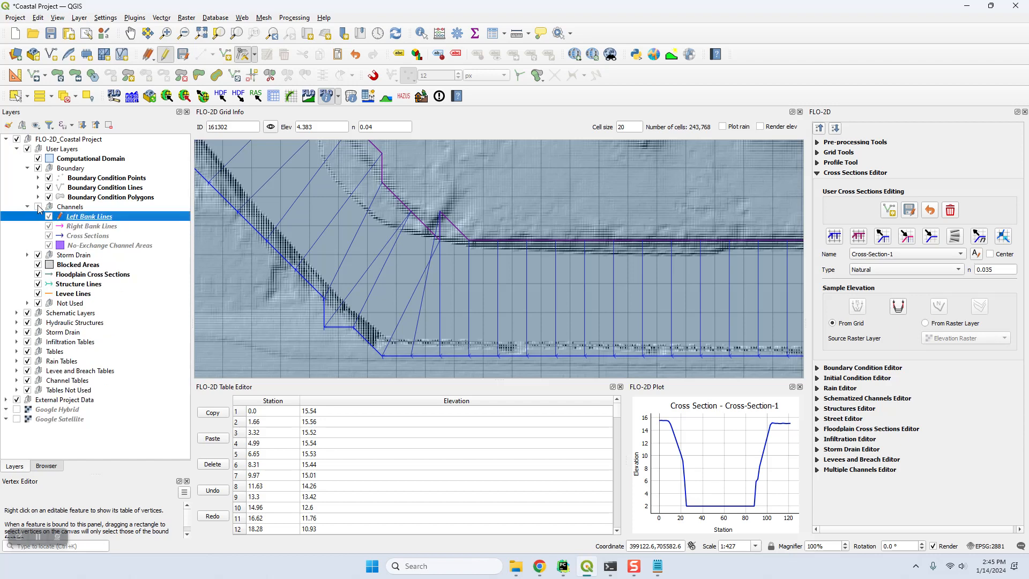
Move the right bank line's inward-dipping vertex at the channel bend outward, away from the channel, and re-schematize the channels, overwriting the existing ones
{"action": "left_click", "coordinate": [78, 227]}
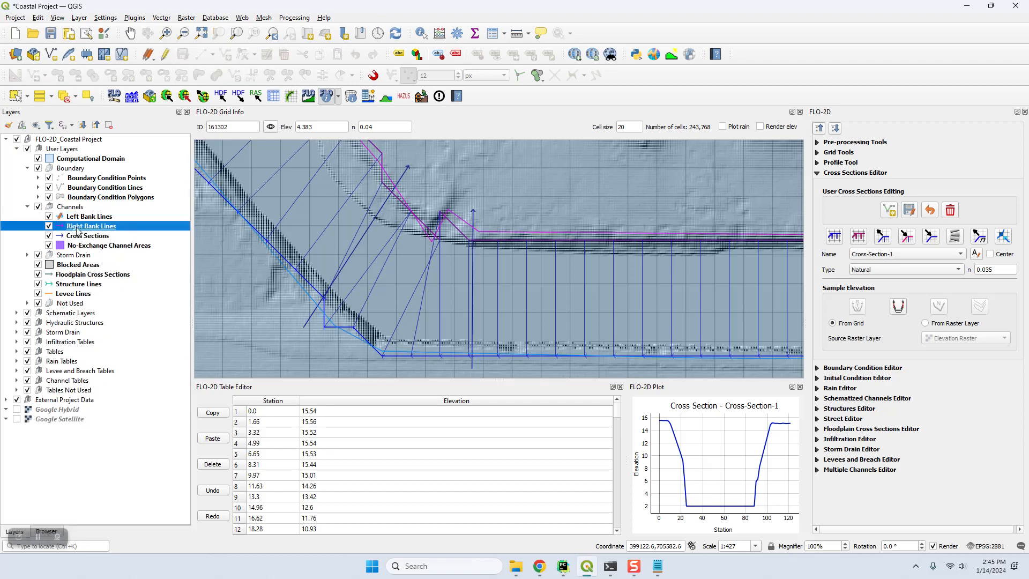
{"action": "left_click", "coordinate": [165, 54]}
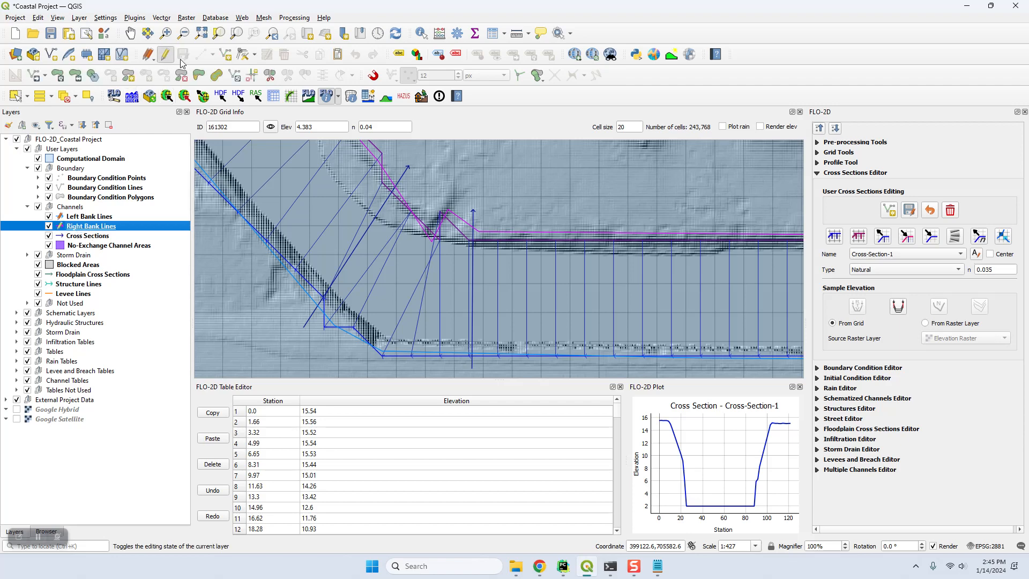
{"action": "left_click", "coordinate": [242, 55]}
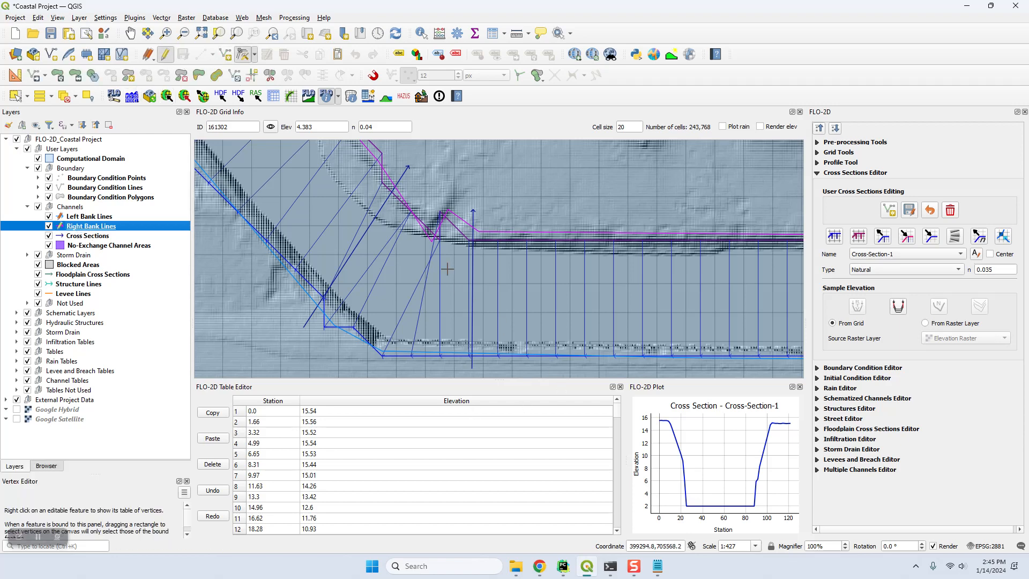
{"action": "left_click", "coordinate": [432, 247]}
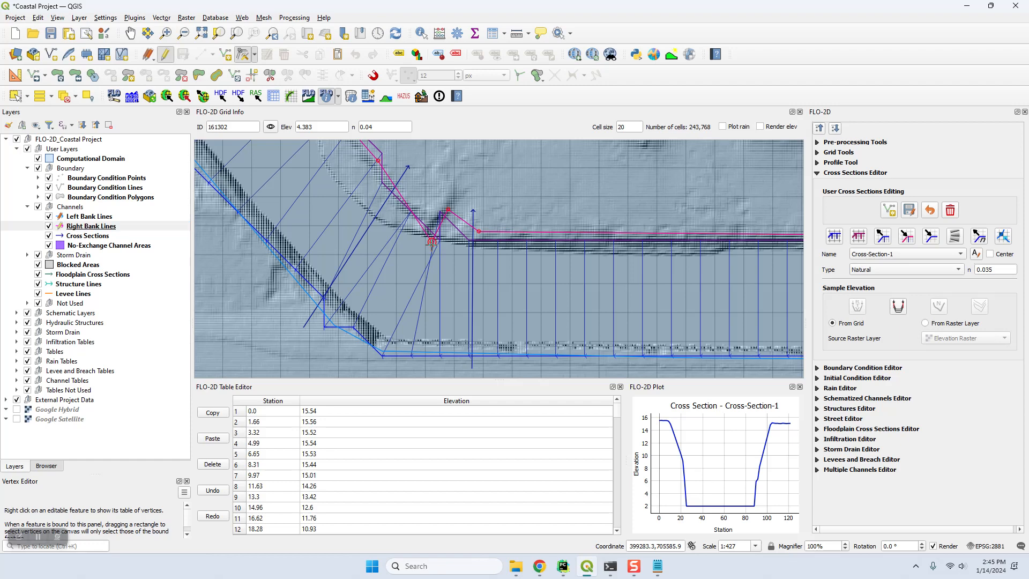
{"action": "left_click", "coordinate": [423, 213]}
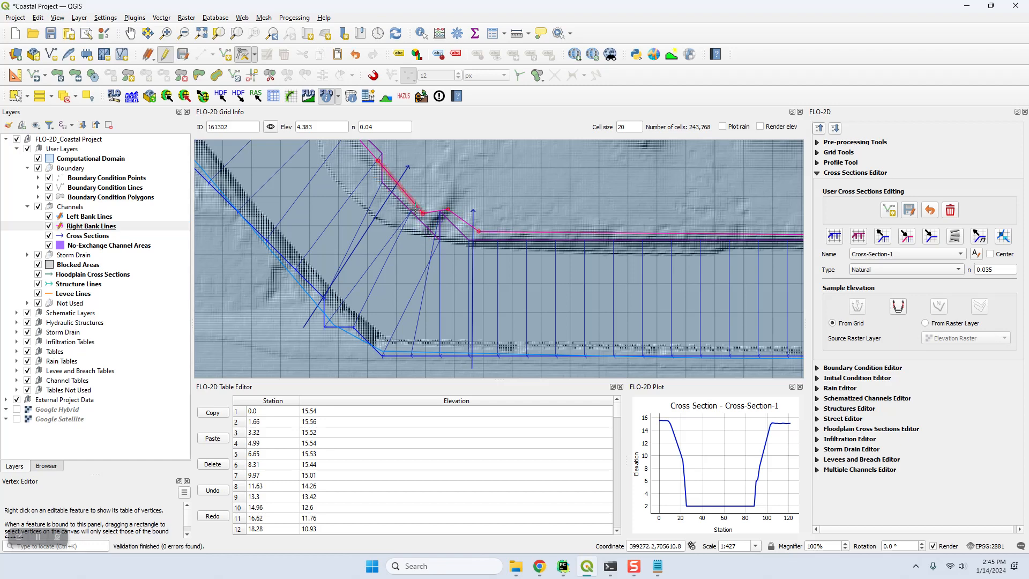
{"action": "left_click", "coordinate": [420, 204]}
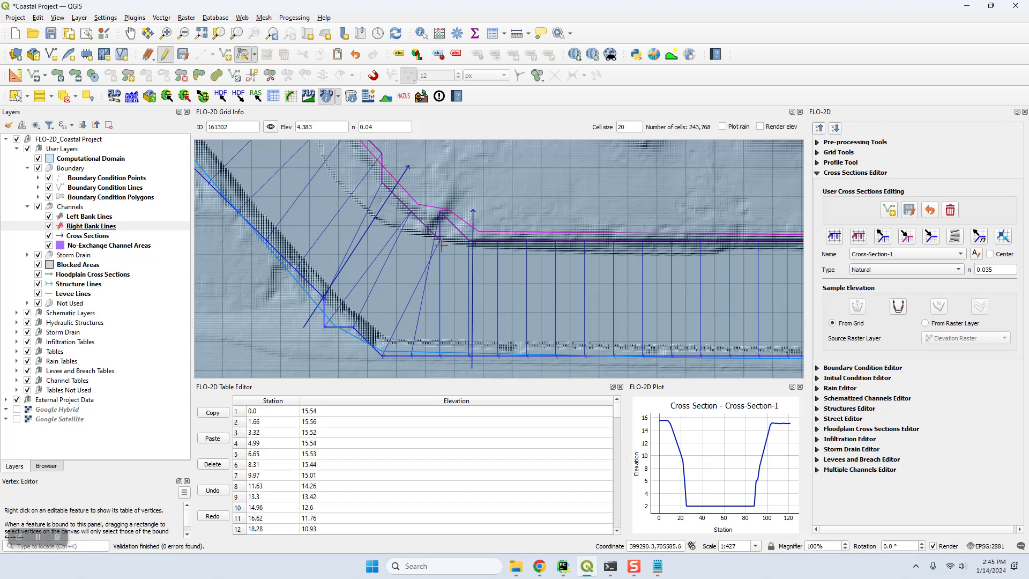
{"action": "left_click", "coordinate": [833, 239]}
{"action": "key", "text": "Return"}
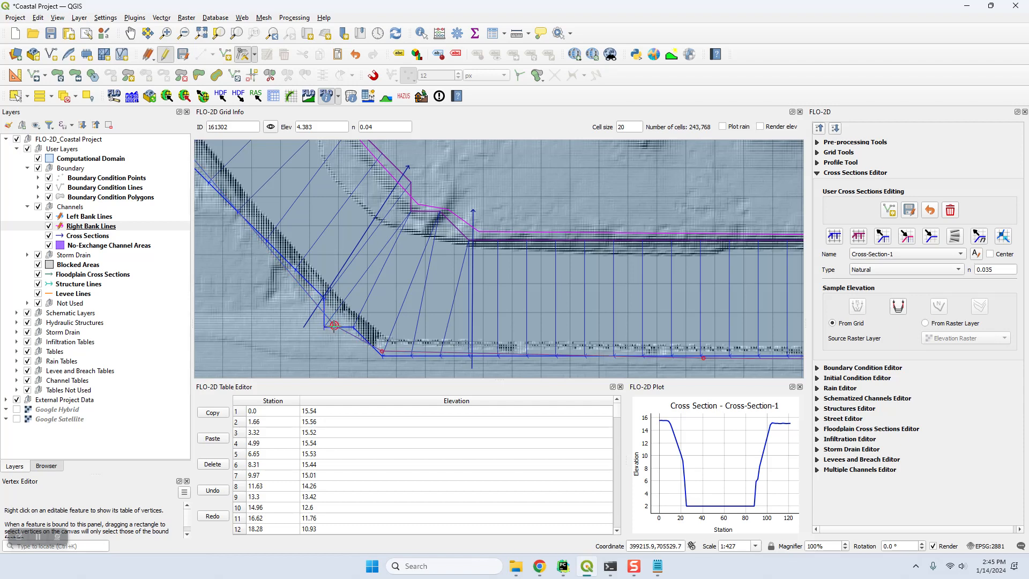
Move the left bank line's vertex at the channel bend to smooth the jog there, and re-schematize the channels
{"action": "left_click", "coordinate": [315, 303]}
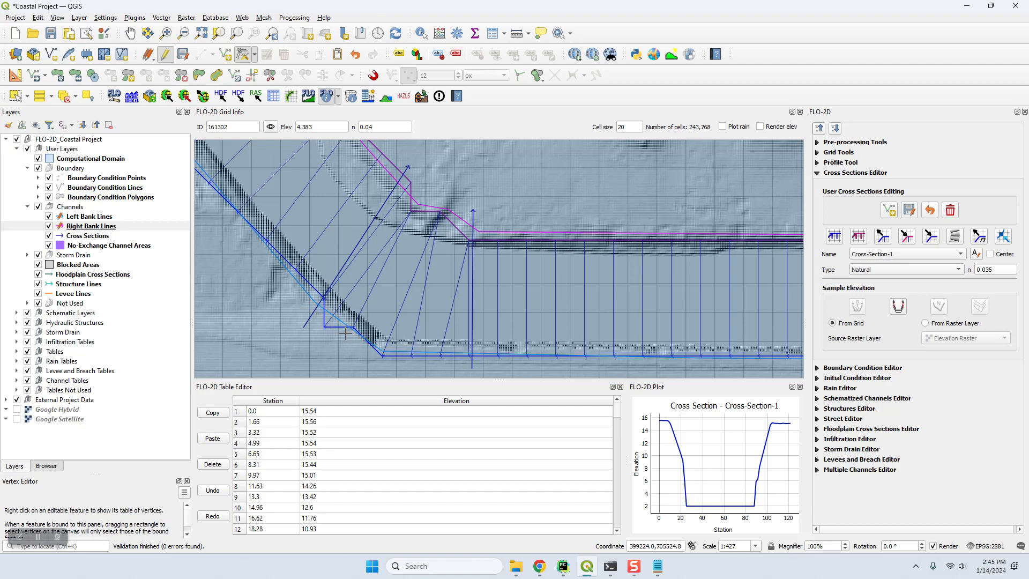
{"action": "left_click", "coordinate": [315, 303]}
{"action": "left_click", "coordinate": [347, 340]}
{"action": "left_click", "coordinate": [837, 239]}
{"action": "key", "text": "Return"}
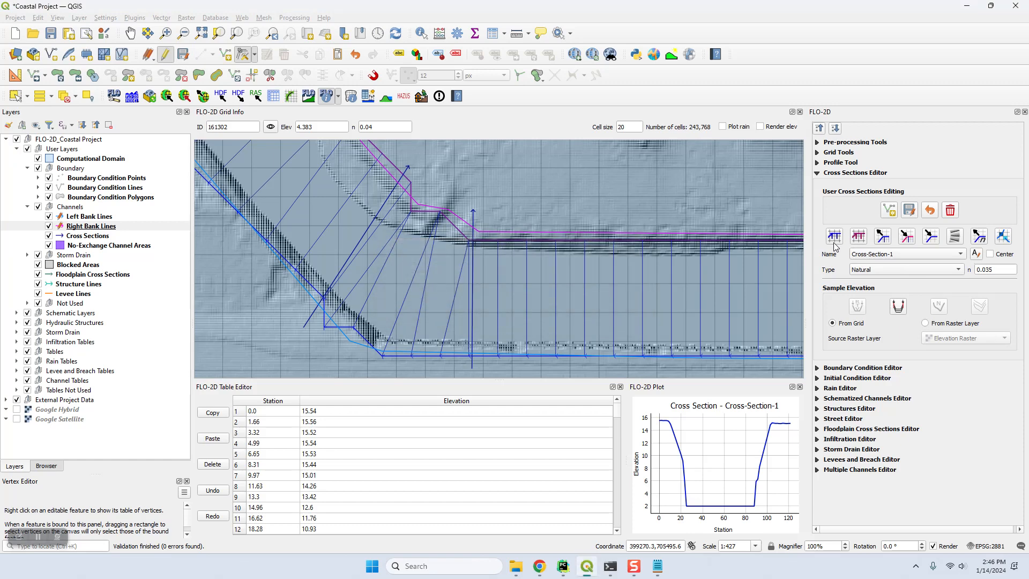
{"action": "key", "text": "Return"}
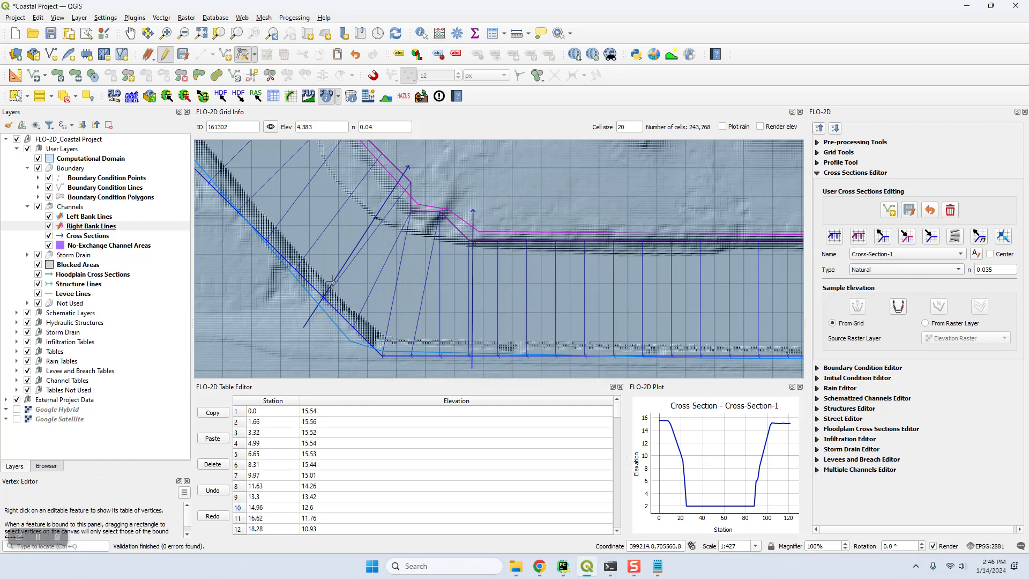
Examine the schematized bank lines from the bend eastward to the channel's end at the domain boundary
{"action": "scroll", "coordinate": [342, 274], "scroll_direction": "down", "scroll_amount": 2}
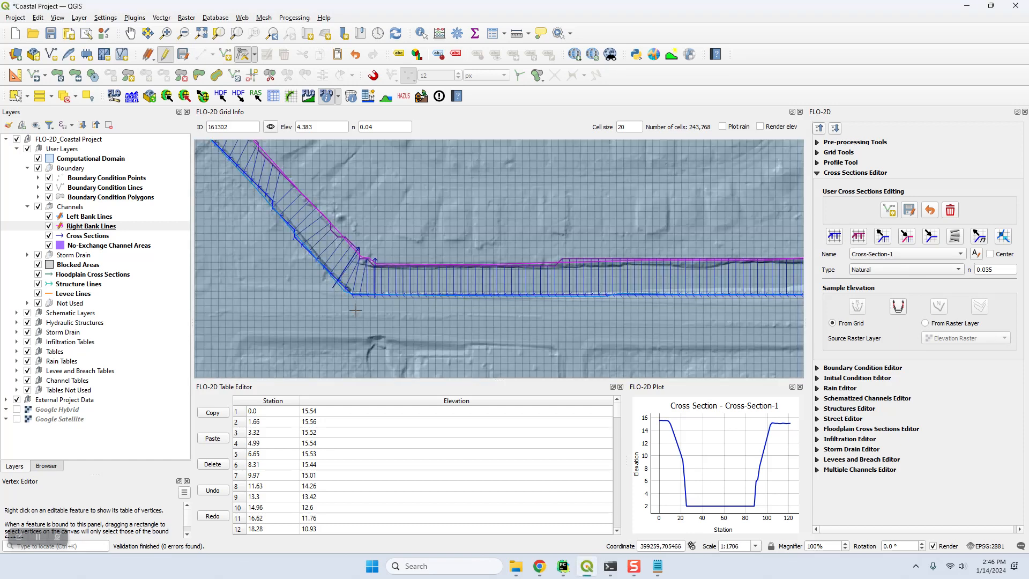
{"action": "scroll", "coordinate": [475, 296], "scroll_direction": "down", "scroll_amount": 2}
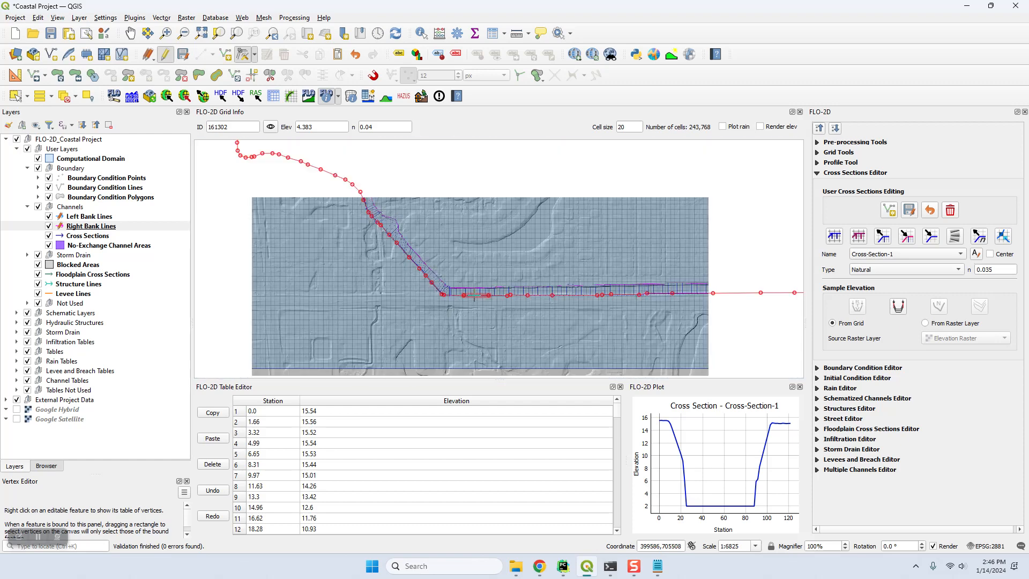
{"action": "left_click_drag", "start_coordinate": [499, 253], "coordinate": [203, 260]}
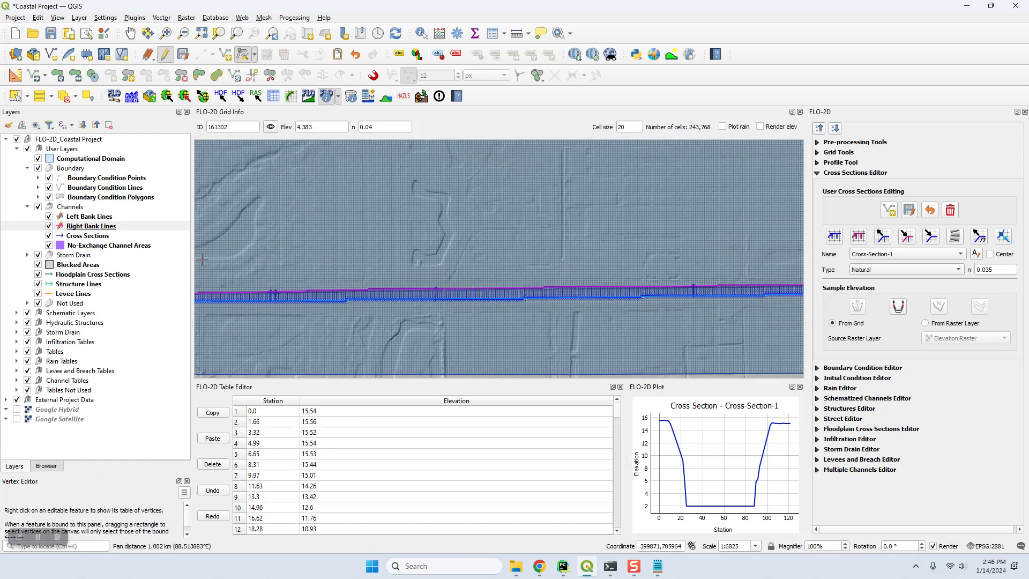
{"action": "left_click_drag", "start_coordinate": [630, 330], "coordinate": [201, 317]}
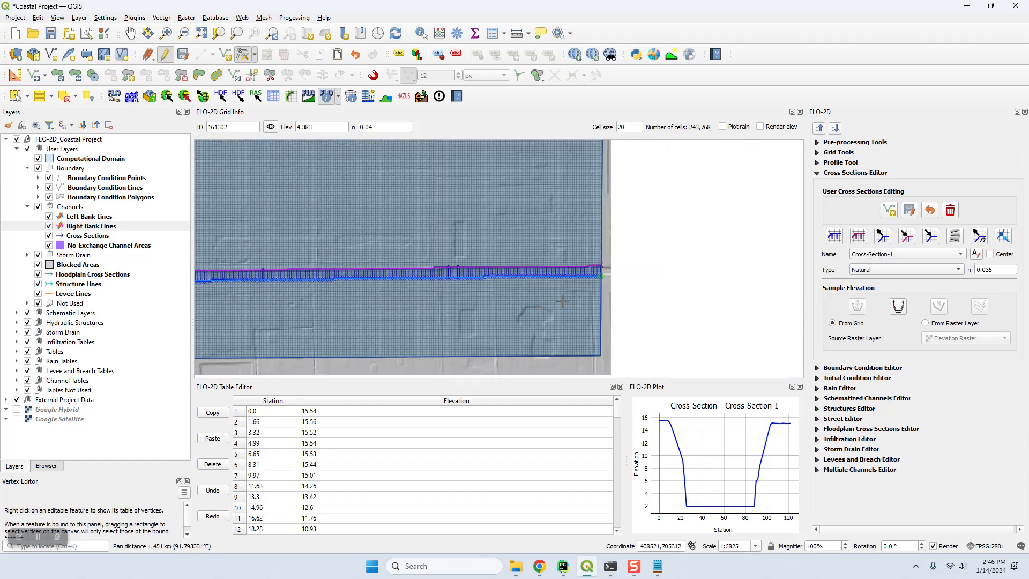
{"action": "scroll", "coordinate": [606, 271], "scroll_direction": "up", "scroll_amount": 3}
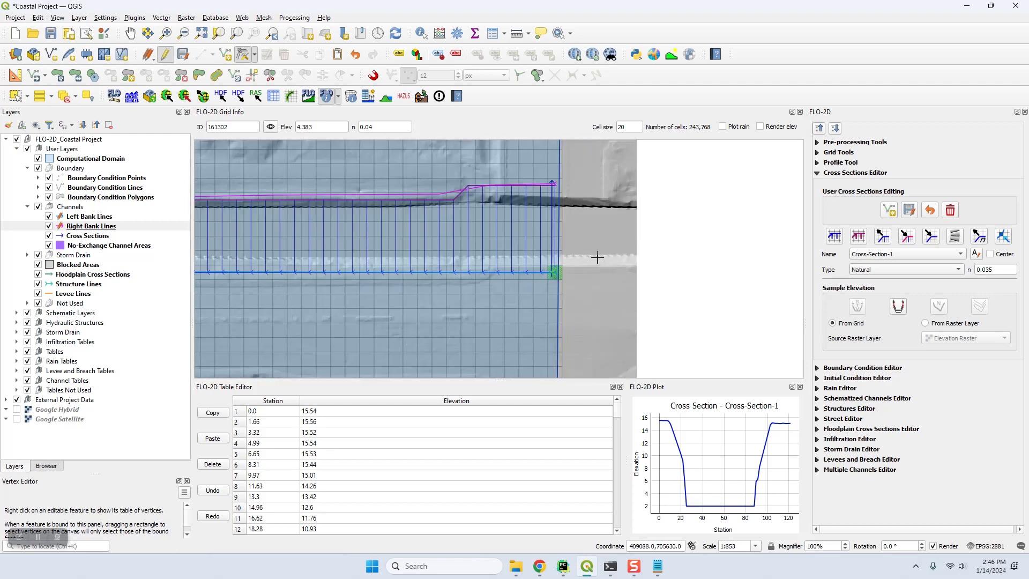
{"action": "left_click_drag", "start_coordinate": [597, 257], "coordinate": [592, 306]}
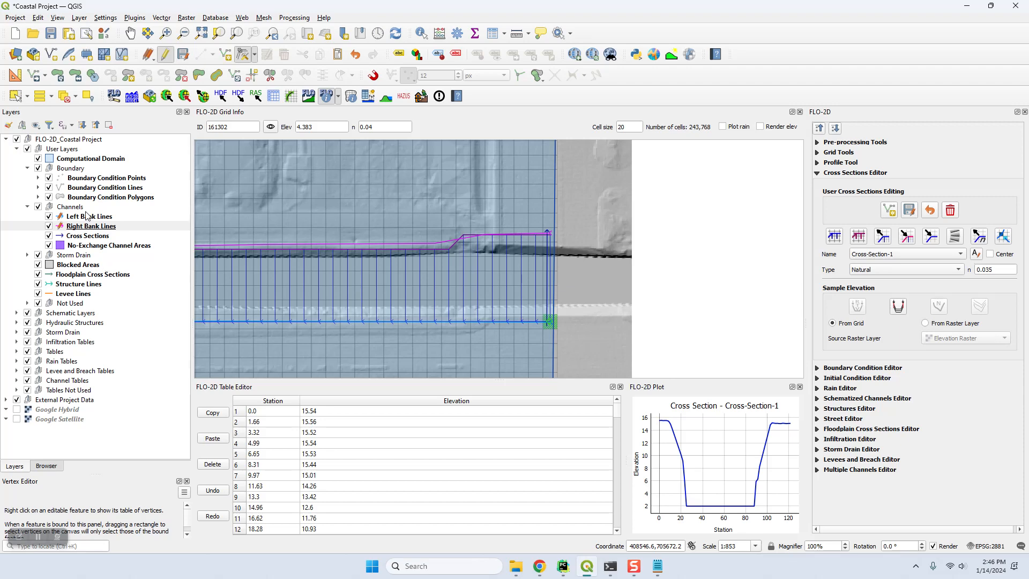
{"action": "left_click", "coordinate": [833, 237]}
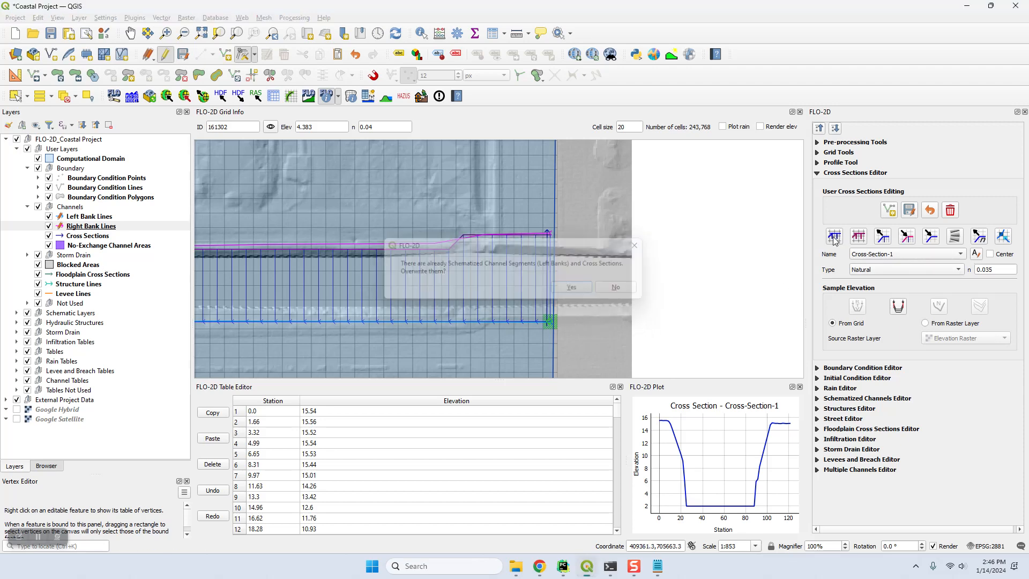
{"action": "key", "text": "Escape"}
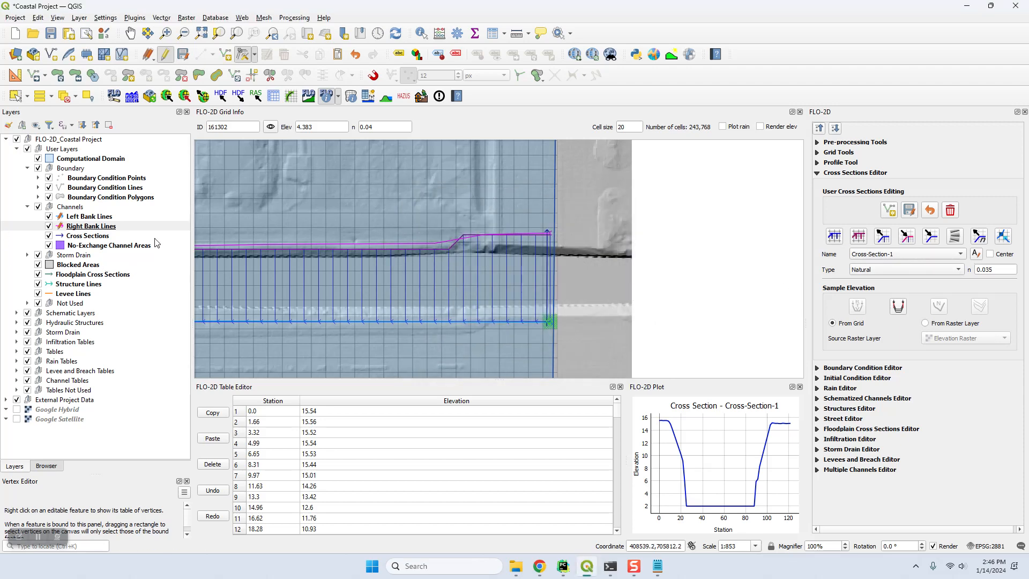
Stop editing the Left Bank Lines and Right Bank Lines layers and save the changes to both
{"action": "left_click", "coordinate": [107, 217]}
{"action": "left_click", "coordinate": [105, 226], "text": "ctrl"}
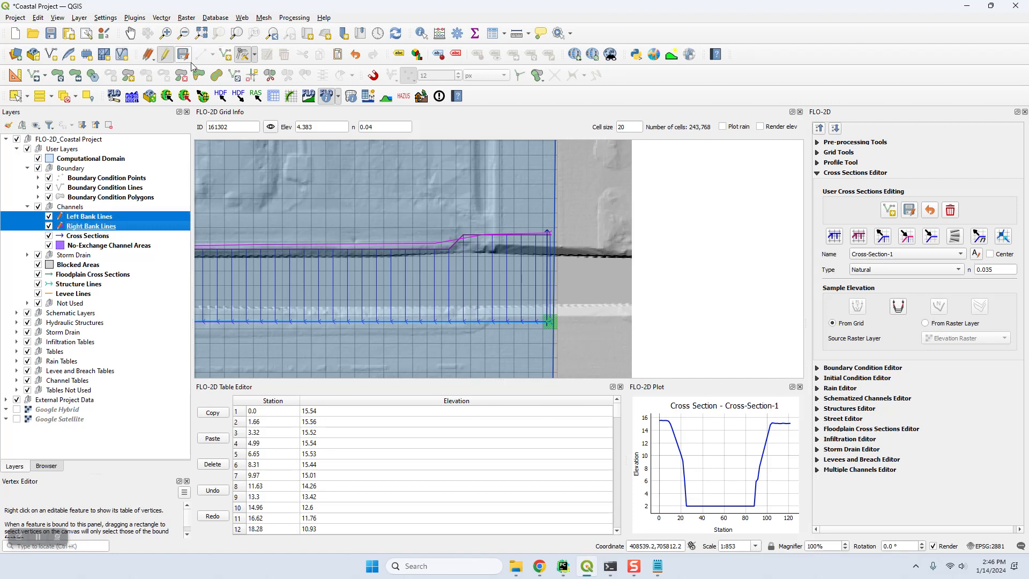
{"action": "left_click", "coordinate": [165, 59]}
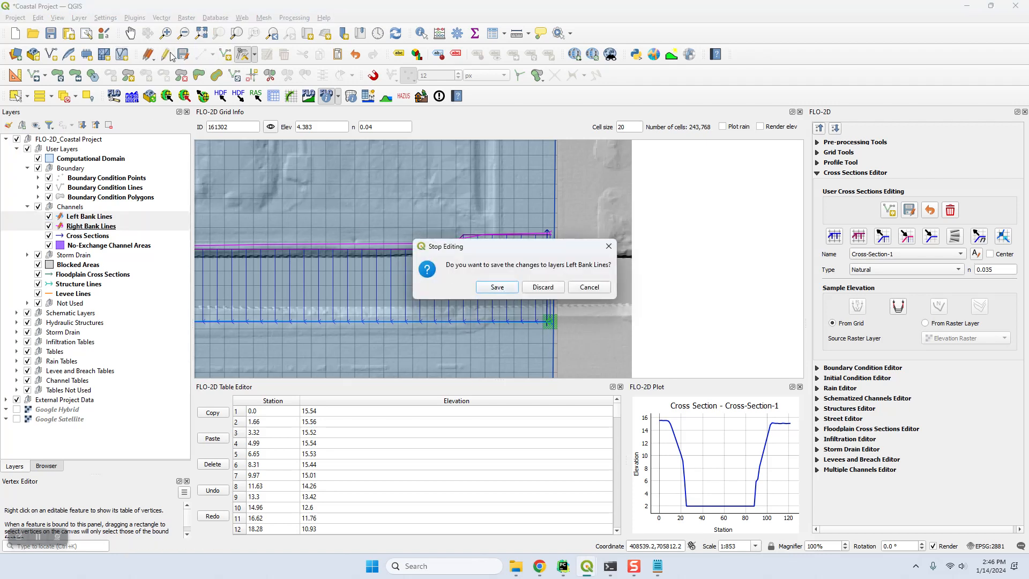
{"action": "left_click", "coordinate": [497, 288]}
{"action": "left_click", "coordinate": [497, 288]}
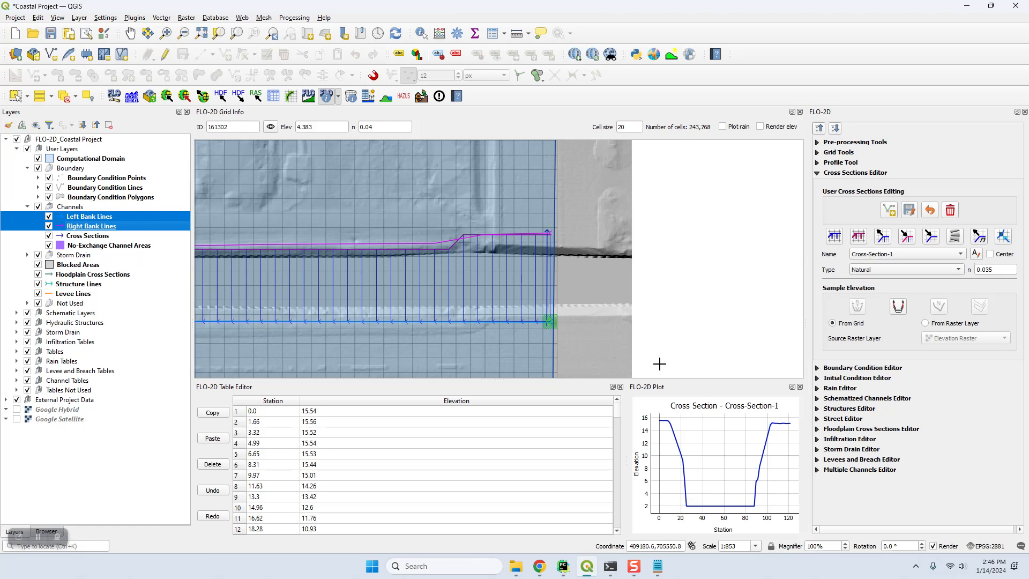
Review the station and elevation table of Cross-Section-1
{"action": "left_click", "coordinate": [899, 257]}
{"action": "left_click", "coordinate": [878, 255]}
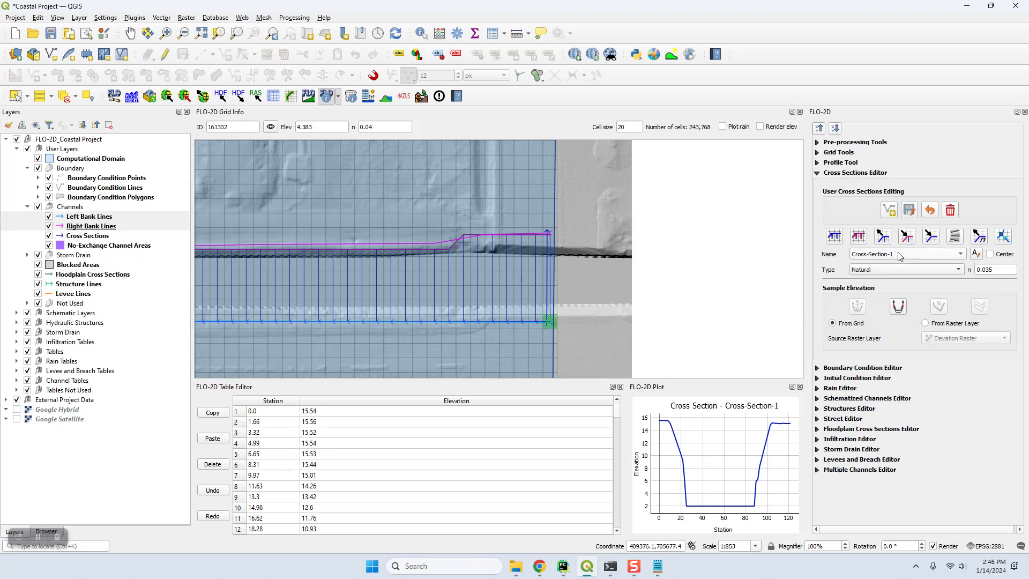
{"action": "scroll", "coordinate": [423, 514], "scroll_direction": "down", "scroll_amount": 6}
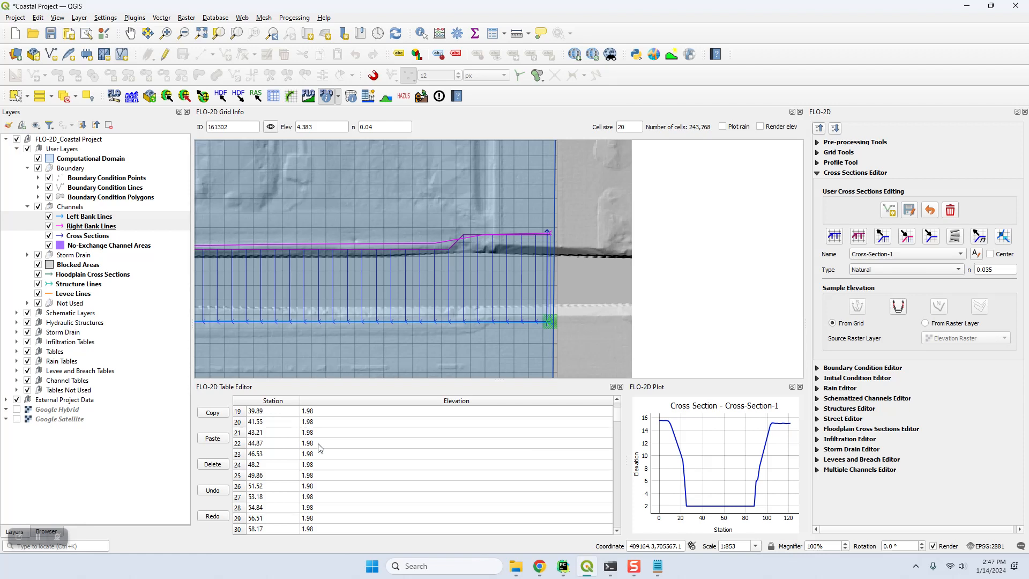
Turn on map centering for the selected cross section and bring up Cross-Section-2
{"action": "left_click", "coordinate": [906, 256]}
{"action": "left_click", "coordinate": [905, 259]}
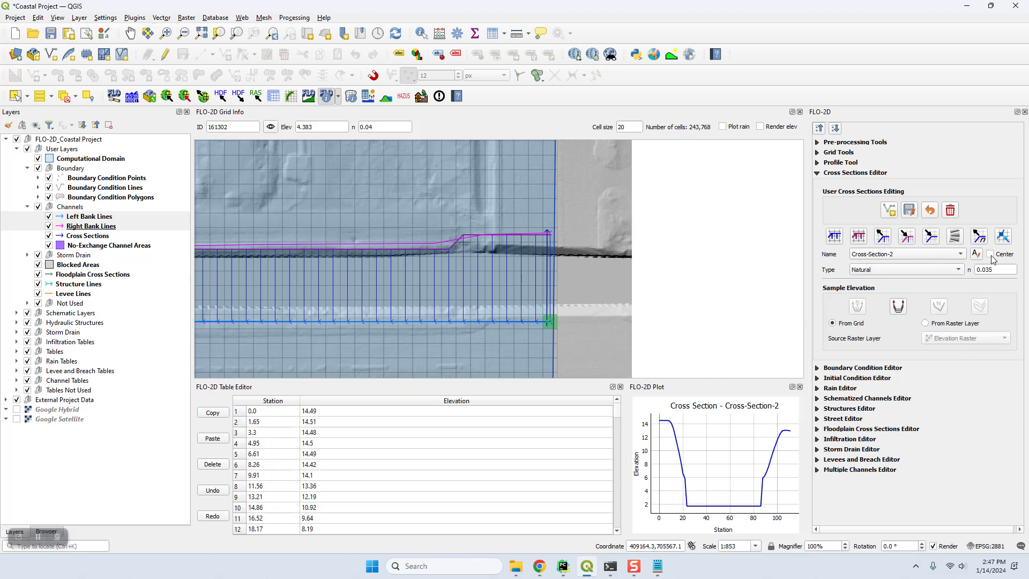
{"action": "left_click", "coordinate": [941, 260]}
{"action": "left_click", "coordinate": [929, 255]}
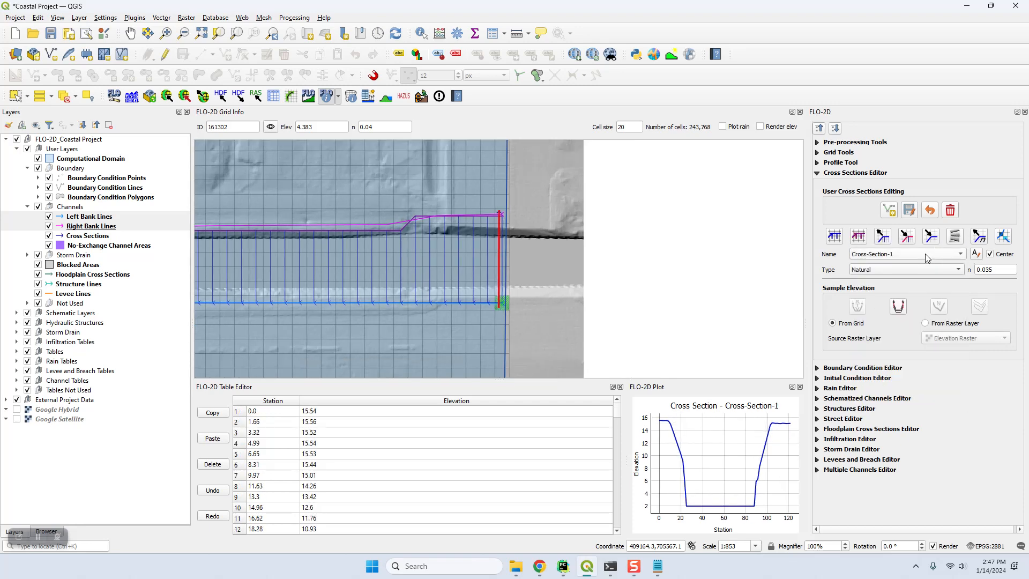
{"action": "scroll", "coordinate": [926, 258], "scroll_direction": "down", "scroll_amount": 1}
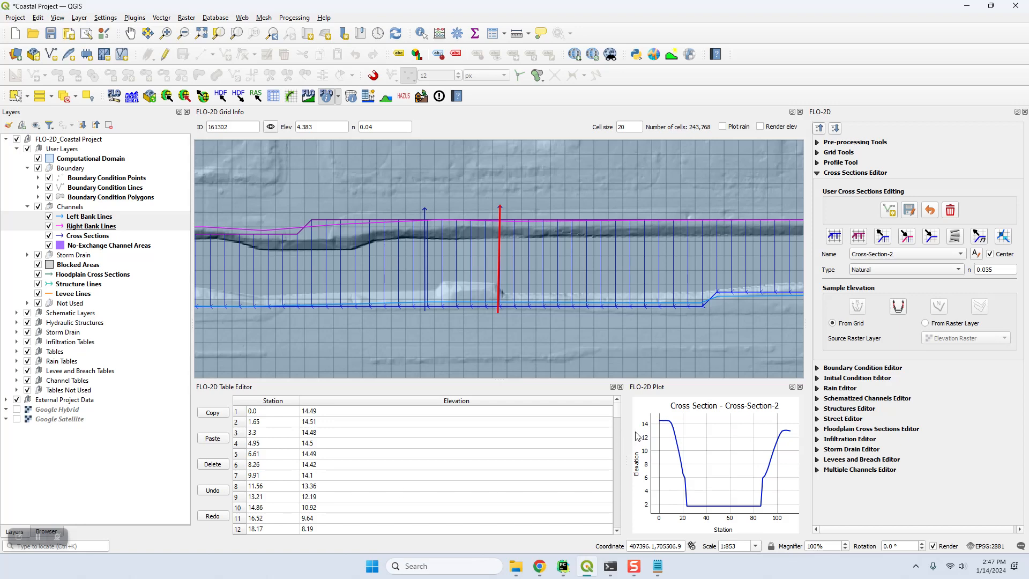
Examine the station and elevation table of Cross-Section-2 and its location along the channel near the eastern boundary
{"action": "left_click_drag", "start_coordinate": [617, 410], "coordinate": [617, 420]}
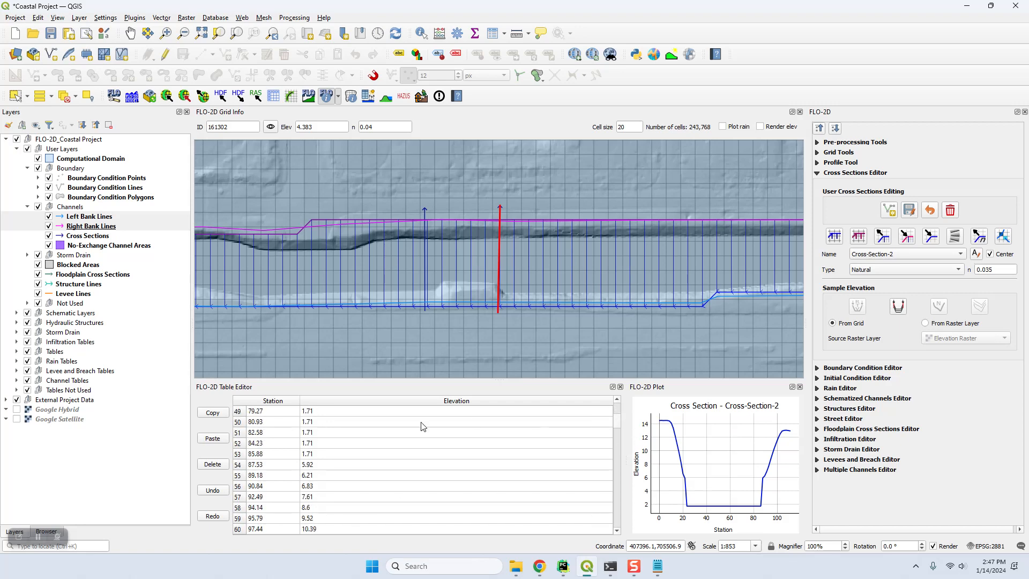
{"action": "scroll", "coordinate": [325, 450], "scroll_direction": "up", "scroll_amount": 1}
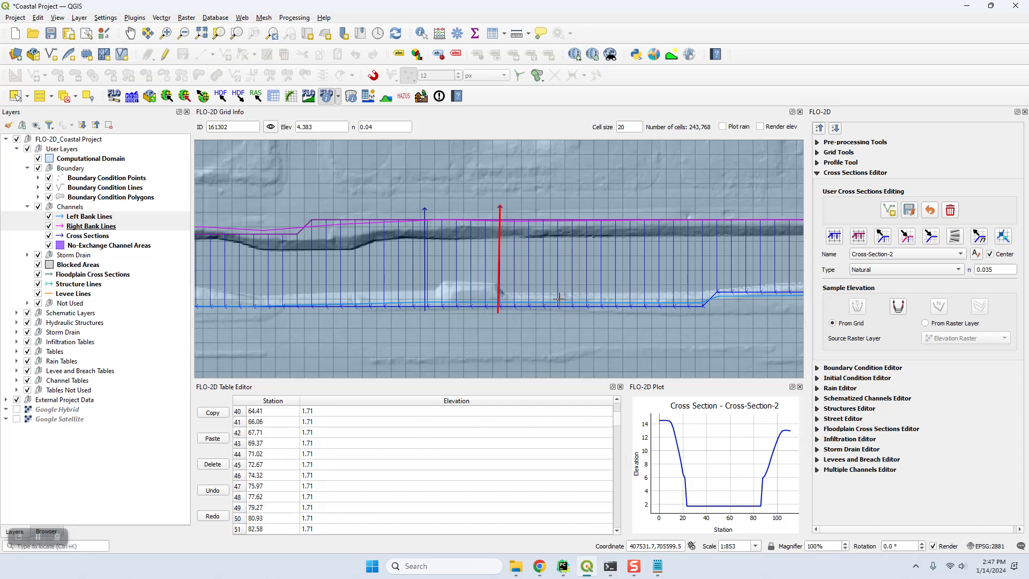
{"action": "scroll", "coordinate": [559, 298], "scroll_direction": "down", "scroll_amount": 2}
{"action": "left_click_drag", "start_coordinate": [654, 315], "coordinate": [492, 327]}
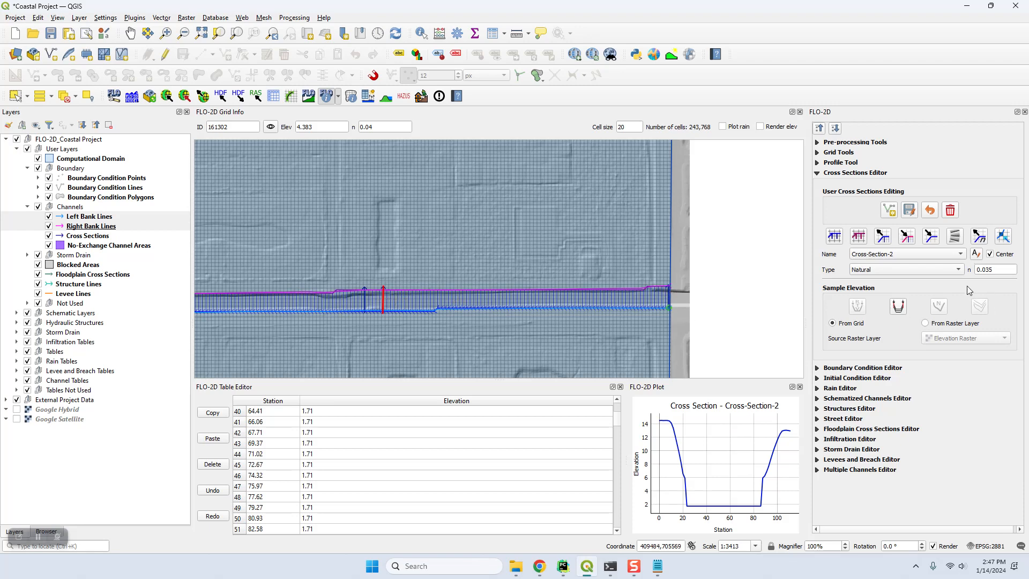
Bring up Cross-Section-1 and review the channel-bed elevations in its station and elevation table
{"action": "left_click", "coordinate": [911, 258]}
{"action": "left_click", "coordinate": [906, 239]}
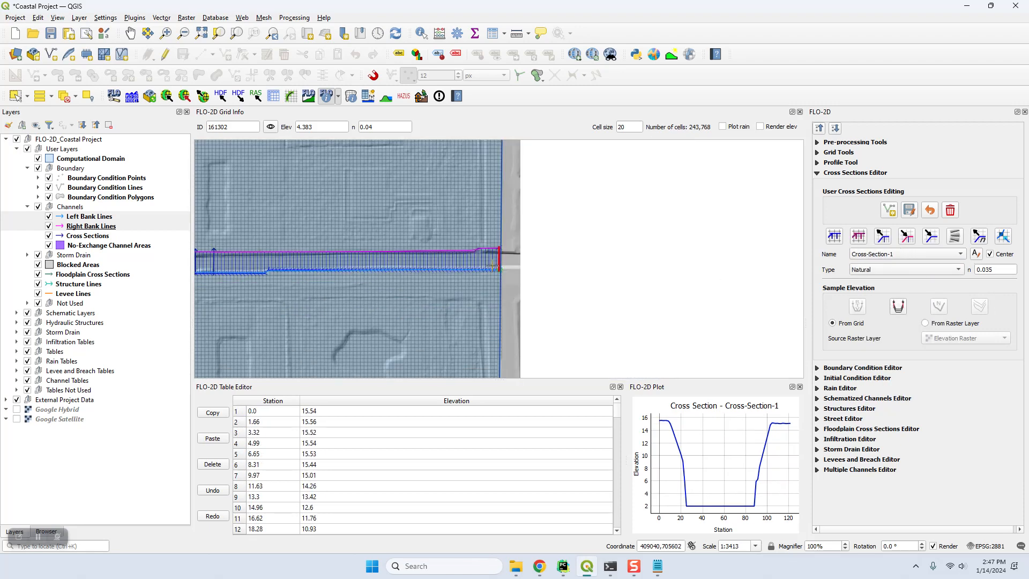
{"action": "scroll", "coordinate": [375, 517], "scroll_direction": "down", "scroll_amount": 6}
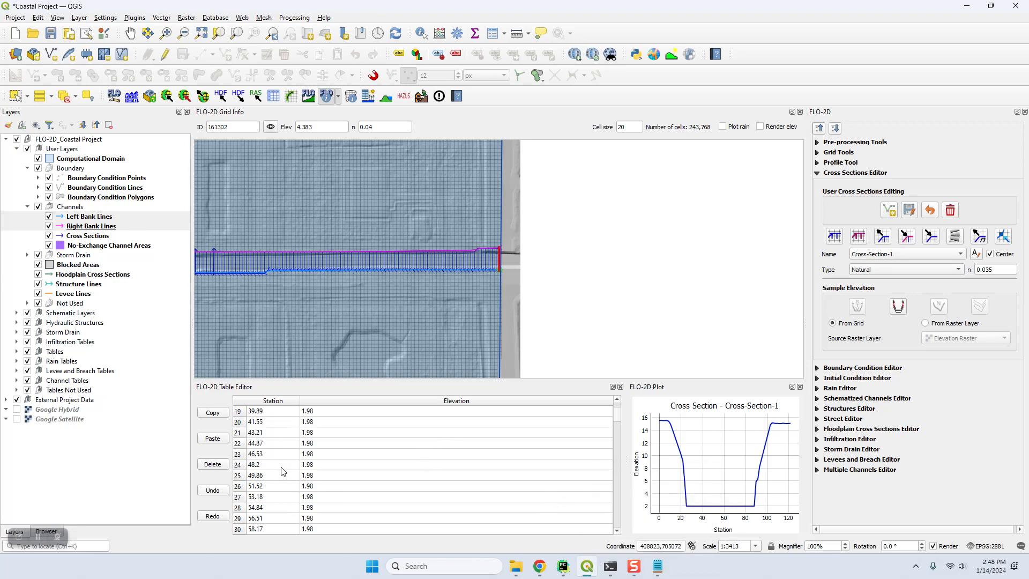
{"action": "left_click", "coordinate": [316, 443]}
{"action": "left_click", "coordinate": [316, 432]}
{"action": "left_click", "coordinate": [316, 413]}
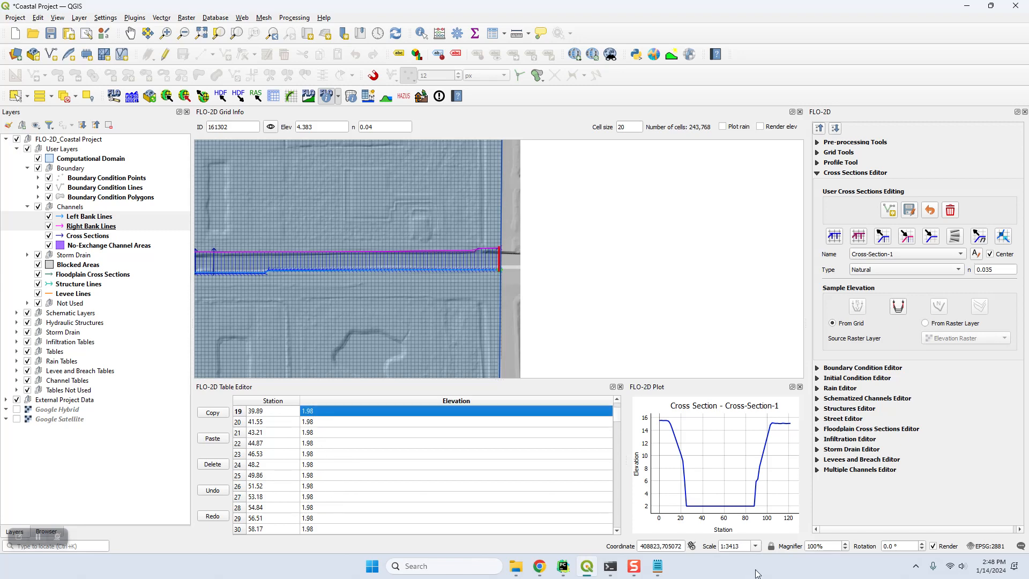
Switch to File Explorer and open the Coastal 2D Training folder under Example Projects
{"action": "left_click", "coordinate": [516, 566]}
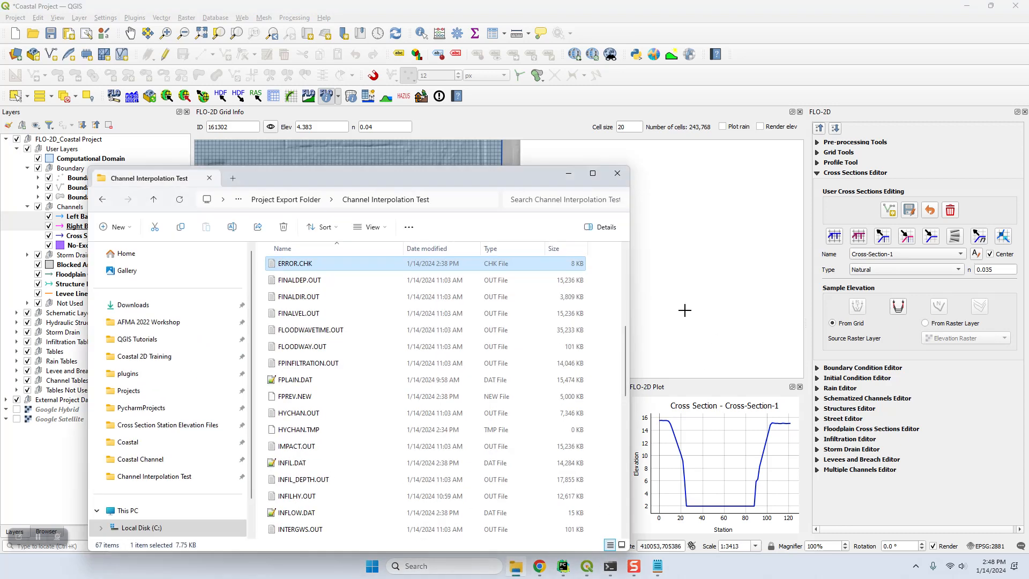
{"action": "left_click", "coordinate": [154, 199]}
{"action": "left_click", "coordinate": [154, 200]}
{"action": "left_click", "coordinate": [154, 200]}
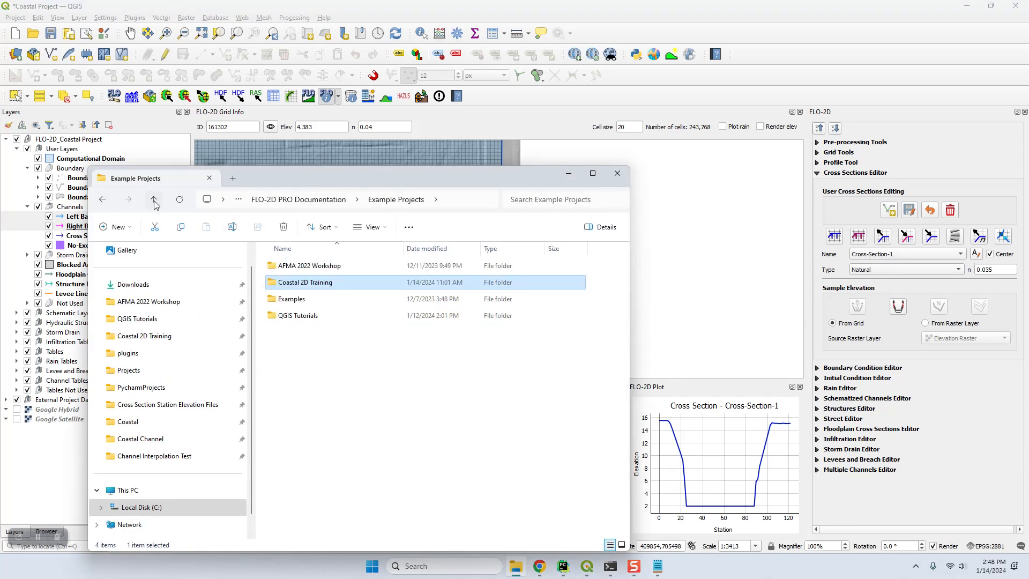
{"action": "double_click", "coordinate": [286, 284]}
Open Cross-Section-1 - Mod.txt from the Cross Section Station Elevation Files folder inside Project Data > Channel
{"action": "left_click", "coordinate": [289, 285]}
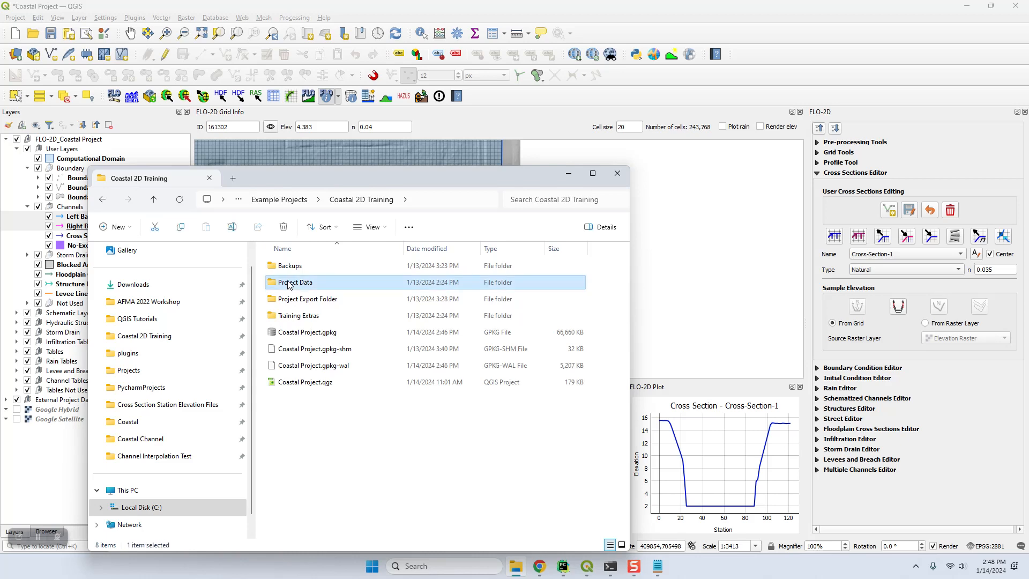
{"action": "double_click", "coordinate": [288, 284]}
{"action": "left_click", "coordinate": [289, 315]}
{"action": "double_click", "coordinate": [288, 315]}
{"action": "left_click", "coordinate": [294, 268]}
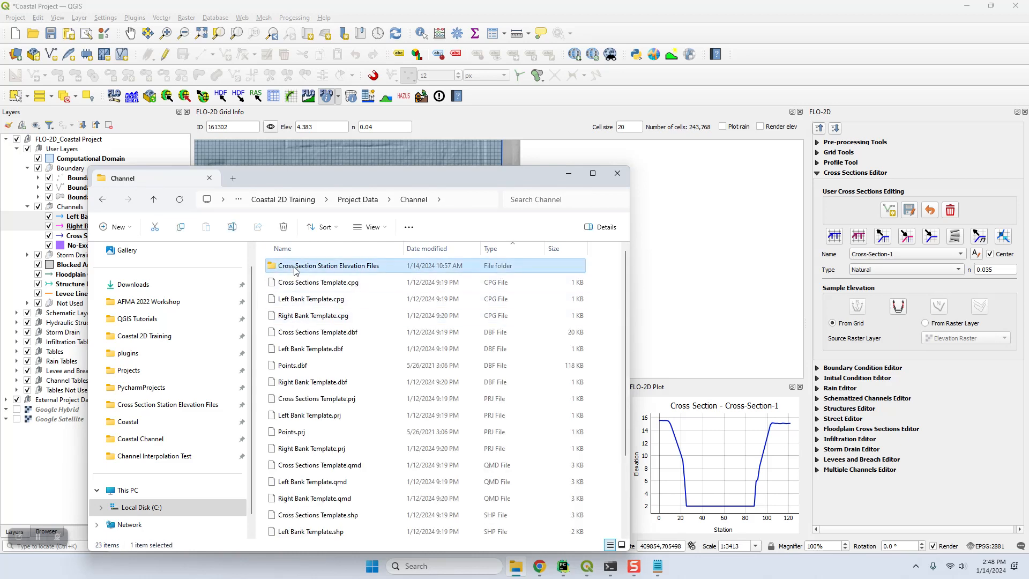
{"action": "double_click", "coordinate": [294, 267]}
{"action": "left_click", "coordinate": [304, 303]}
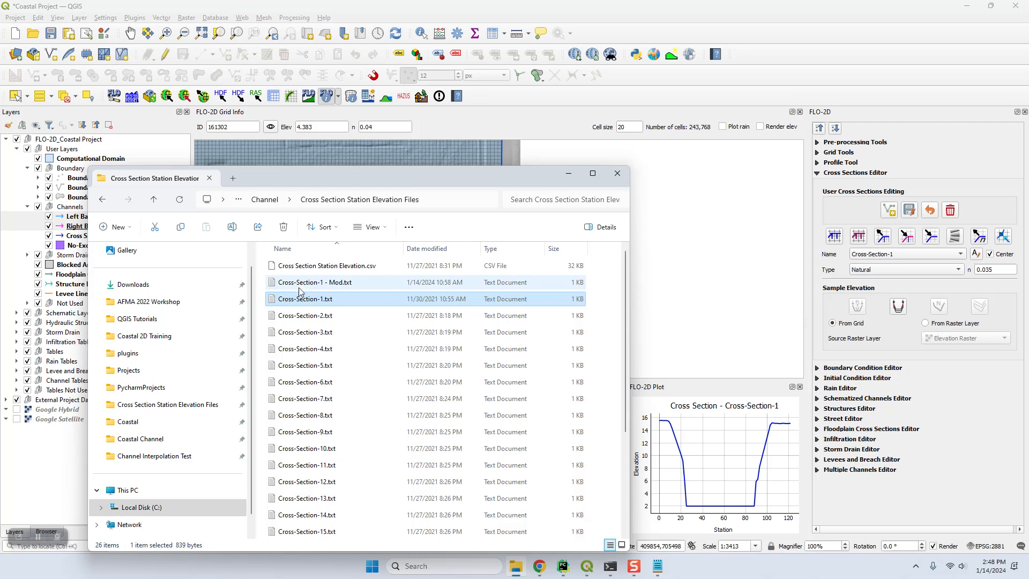
{"action": "double_click", "coordinate": [343, 283]}
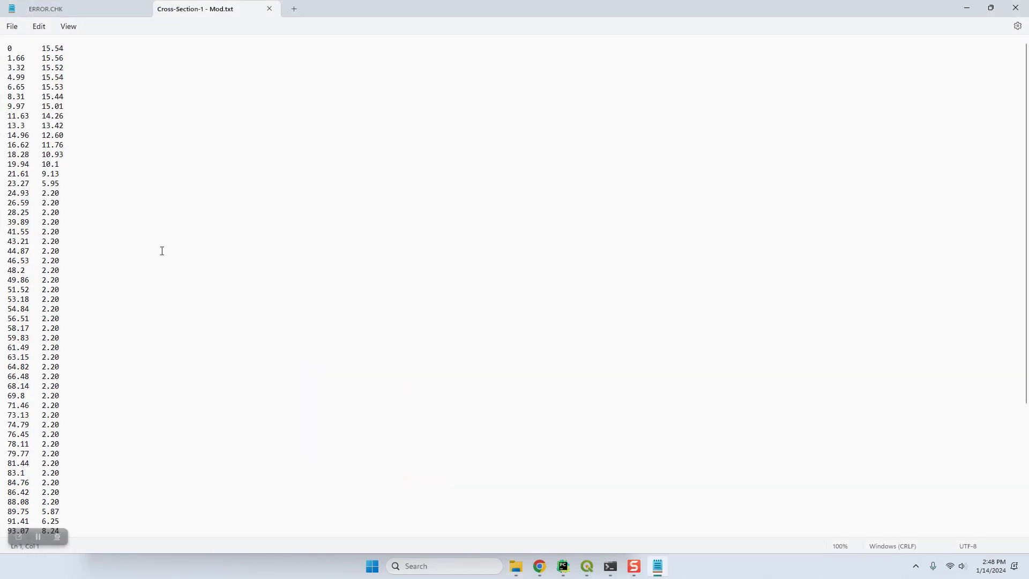
Set up a find-and-replace of elevation 1.98 with 2.20 in Cross-Section-1 - Mod.txt
{"action": "left_click_drag", "start_coordinate": [30, 194], "coordinate": [68, 194]}
{"action": "key", "text": "ctrl+h"}
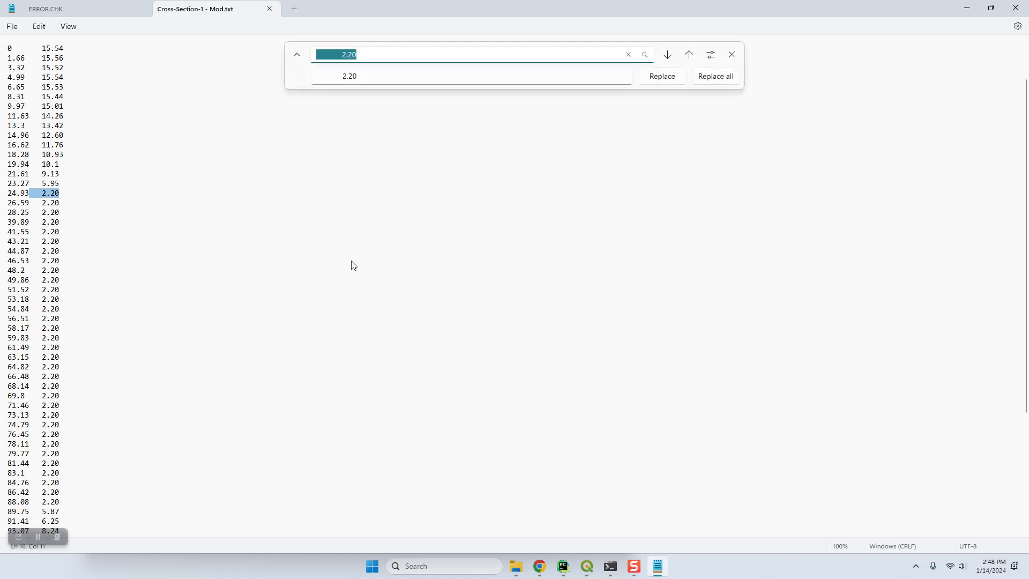
{"action": "double_click", "coordinate": [373, 55]}
{"action": "type", "text": "1.98"}
{"action": "key", "text": "ctrl+a"}
{"action": "key", "text": "ctrl+c"}
{"action": "key", "text": "Tab"}
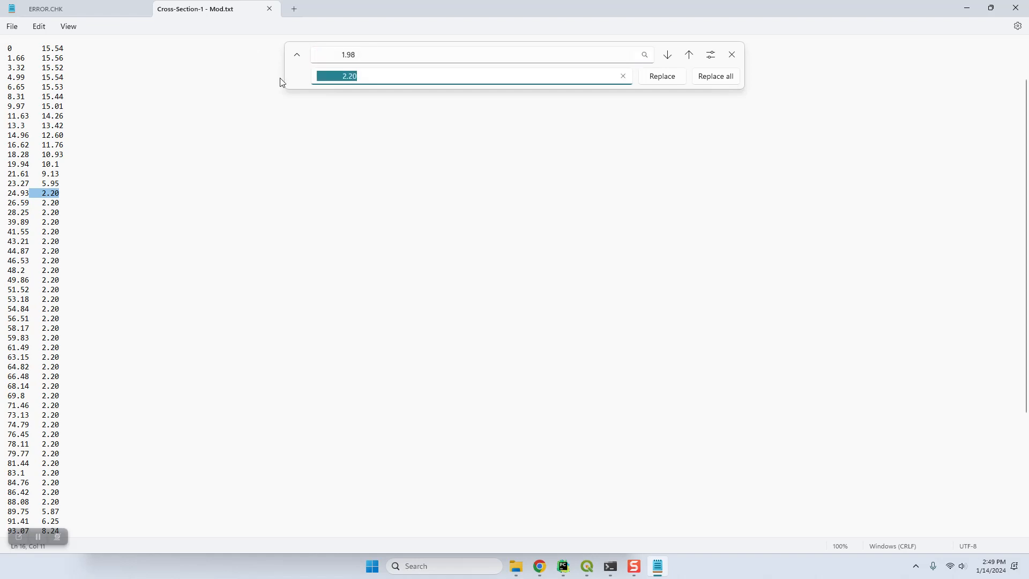
{"action": "key", "text": "ctrl+v"}
{"action": "left_click_drag", "start_coordinate": [342, 76], "coordinate": [404, 76]}
{"action": "type", "text": "2"}
Open the original Cross-Section-1.txt, compare its bed elevations with Cross-Section-1 - Mod.txt, and dismiss the find-and-replace bar
{"action": "left_click", "coordinate": [514, 564]}
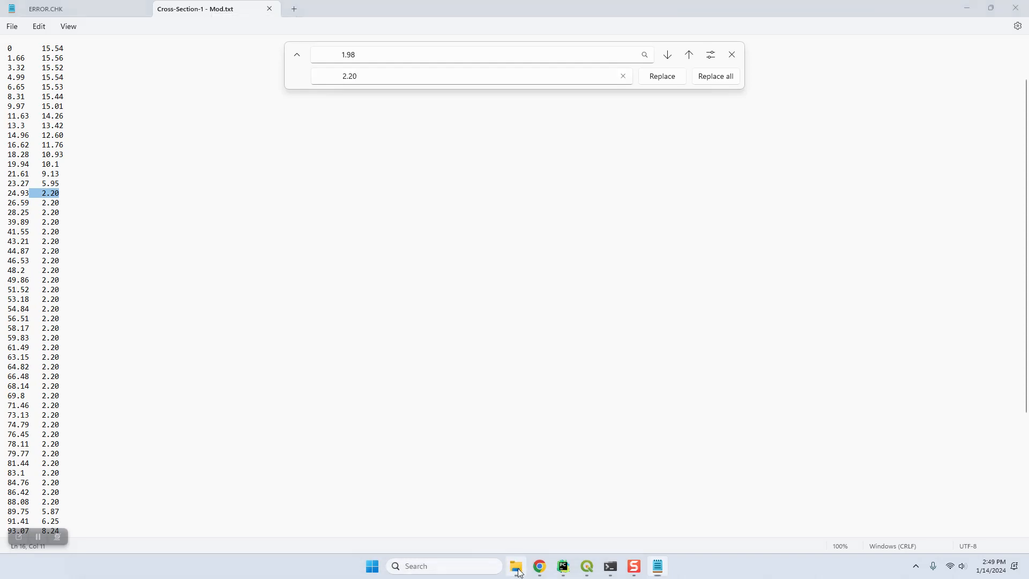
{"action": "double_click", "coordinate": [323, 301]}
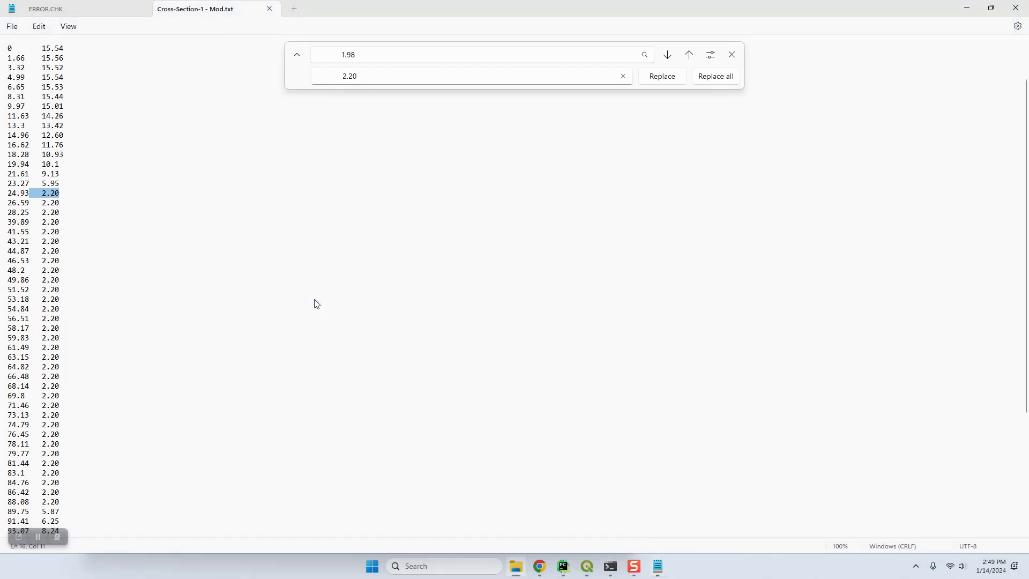
{"action": "scroll", "coordinate": [39, 266], "scroll_direction": "down", "scroll_amount": 8}
{"action": "scroll", "coordinate": [67, 348], "scroll_direction": "up", "scroll_amount": 4}
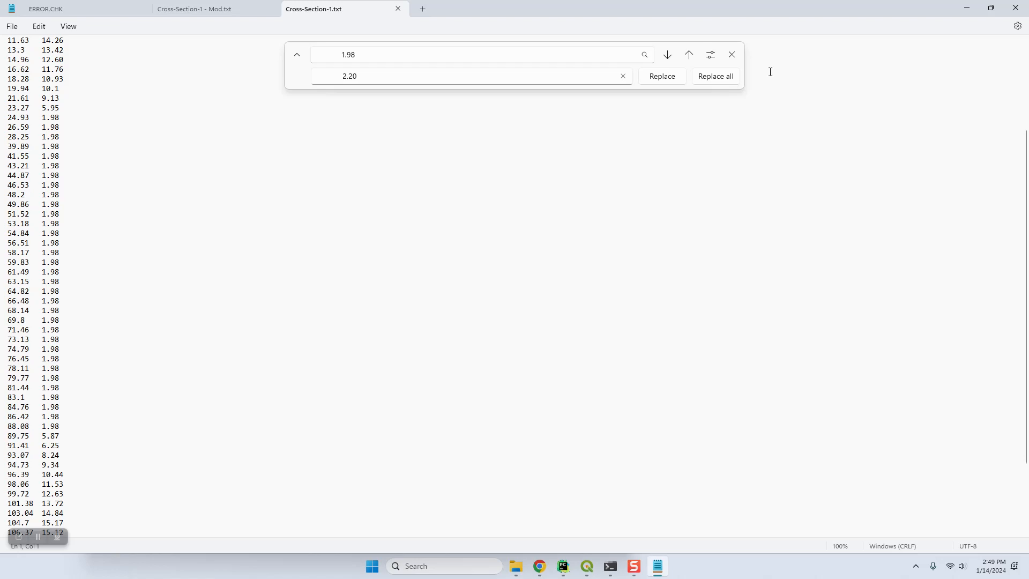
{"action": "left_click", "coordinate": [201, 9]}
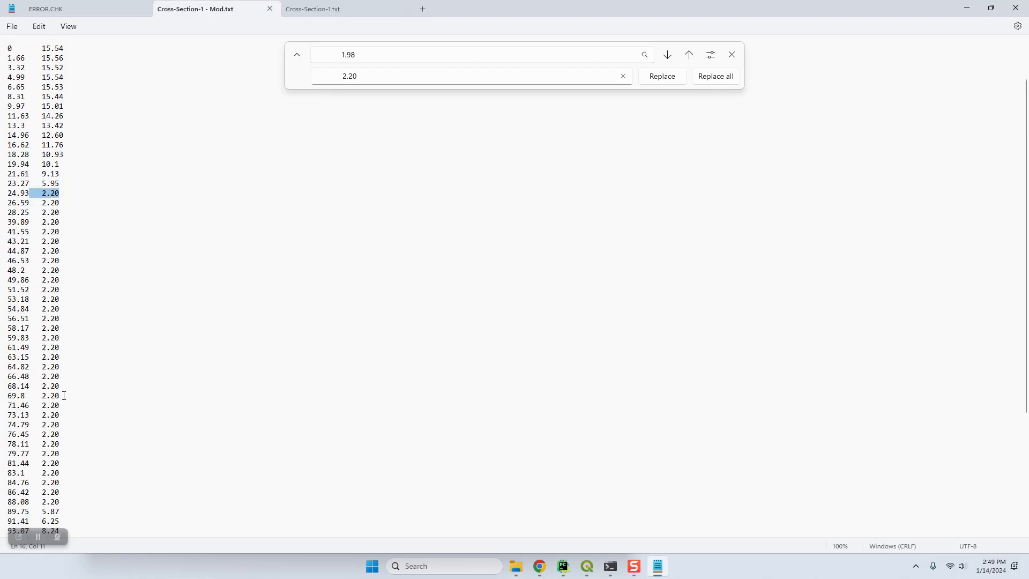
{"action": "scroll", "coordinate": [75, 386], "scroll_direction": "down", "scroll_amount": 4}
{"action": "scroll", "coordinate": [92, 405], "scroll_direction": "up", "scroll_amount": 3}
{"action": "double_click", "coordinate": [337, 60]}
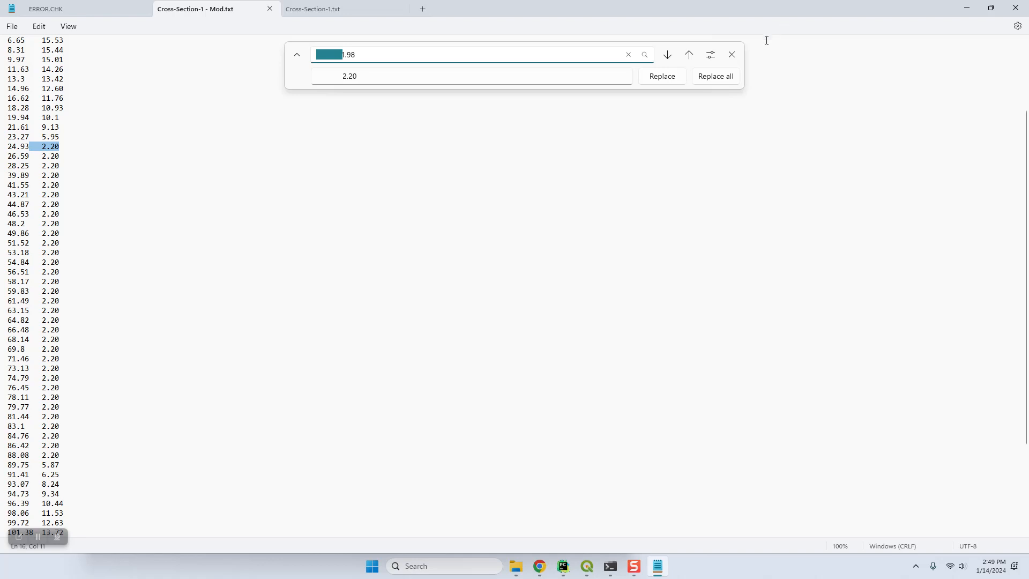
{"action": "left_click", "coordinate": [731, 55]}
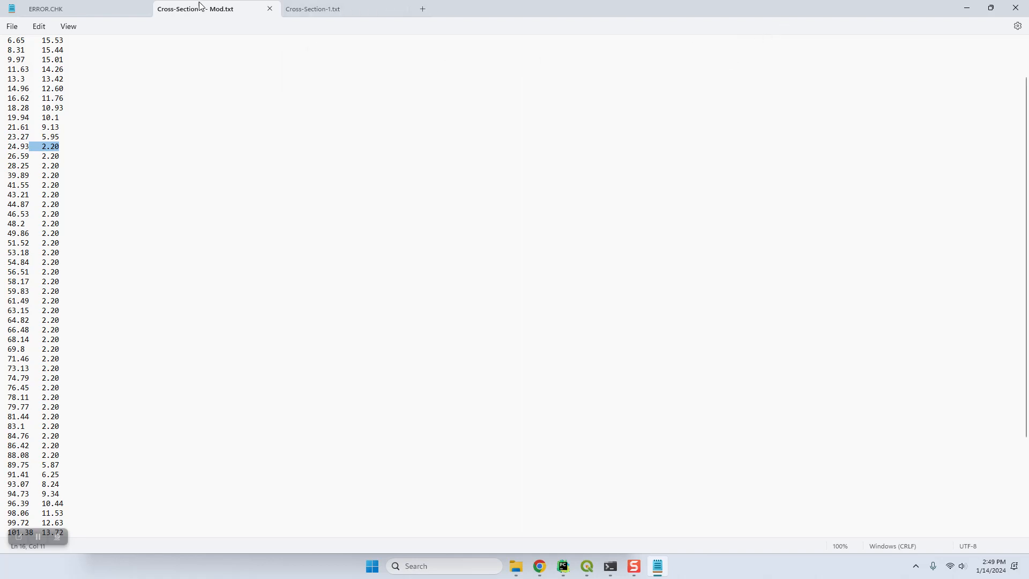
{"action": "left_click", "coordinate": [202, 145]}
{"action": "scroll", "coordinate": [202, 155], "scroll_direction": "up", "scroll_amount": 2}
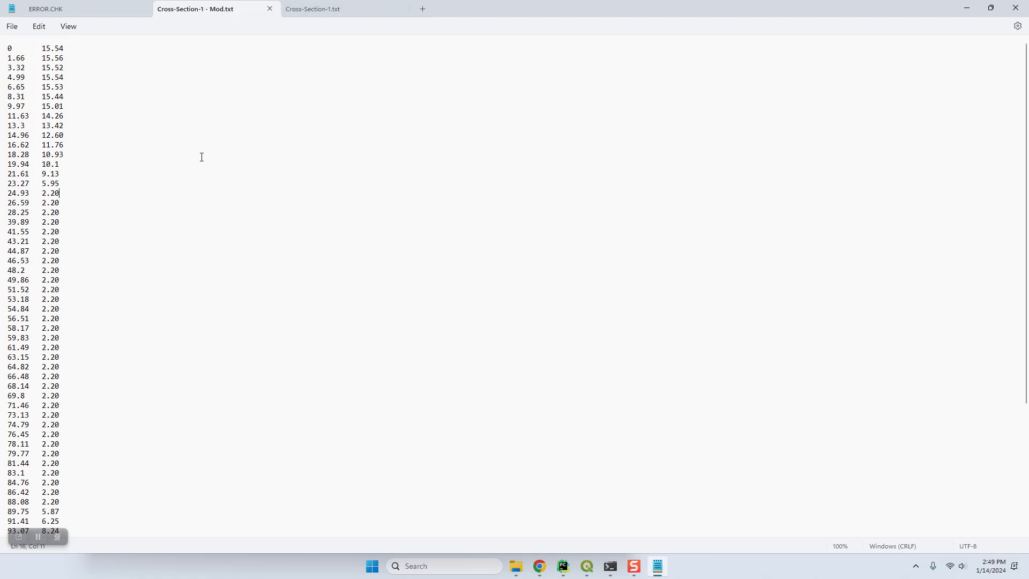
Copy all station and elevation data from Cross-Section-1 - Mod.txt and close both cross-section text files
{"action": "left_click", "coordinate": [398, 9]}
{"action": "key", "text": "ctrl+a"}
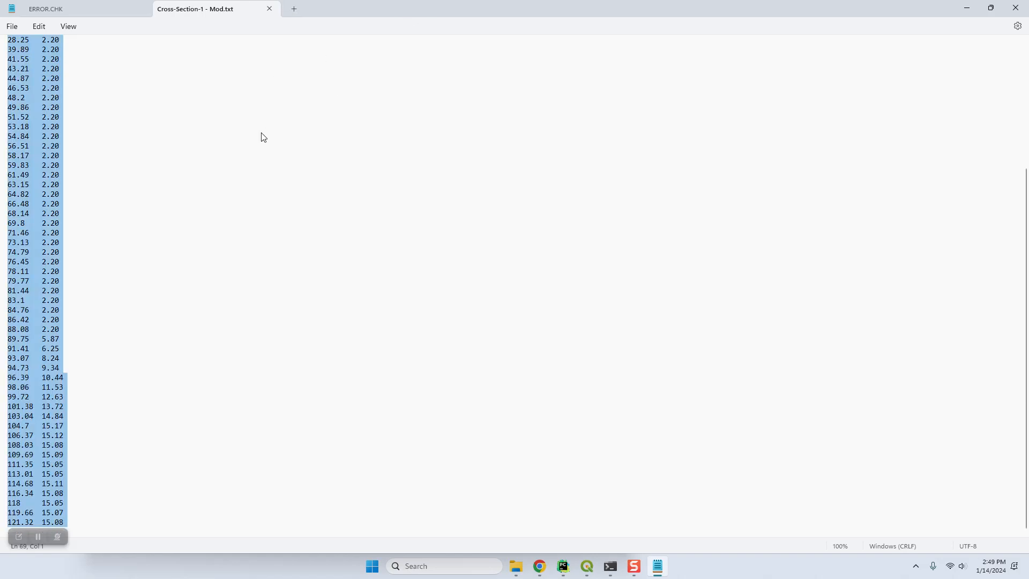
{"action": "key", "text": "ctrl+w"}
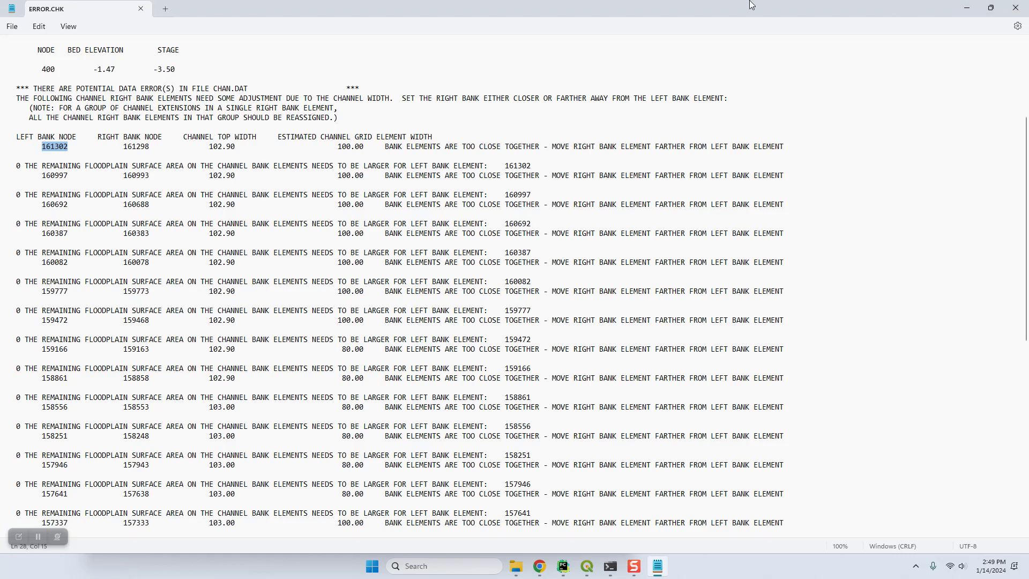
Return to QGIS and paste the copied station and elevation data into the Cross-Section-1 table from the first station
{"action": "left_click", "coordinate": [965, 11]}
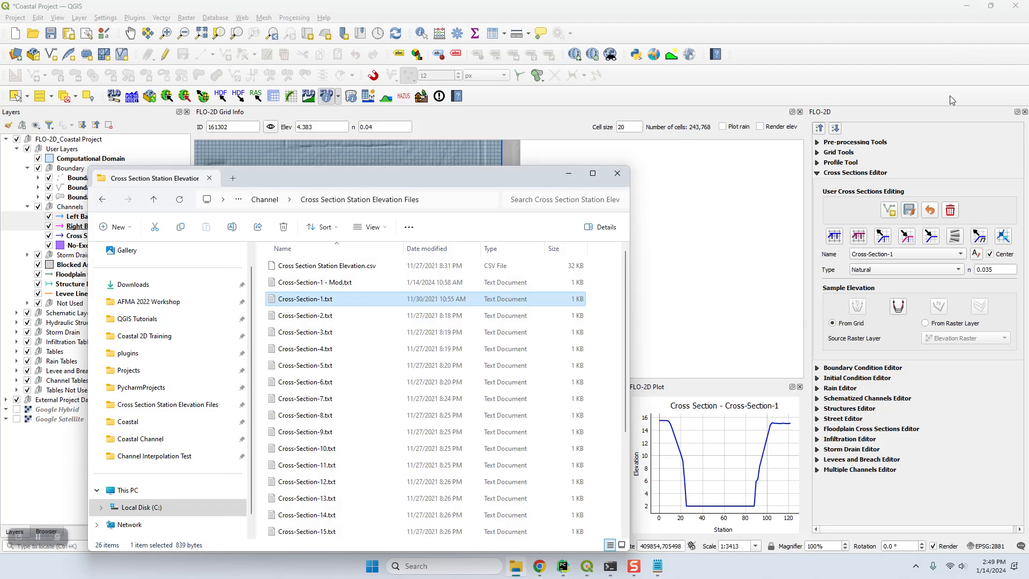
{"action": "left_click", "coordinate": [569, 173]}
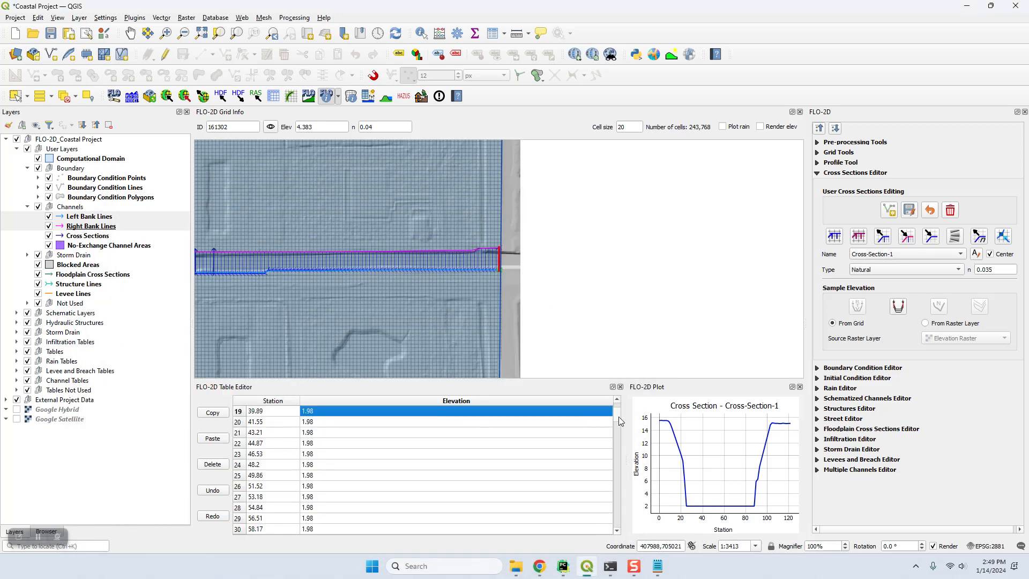
{"action": "scroll", "coordinate": [354, 423], "scroll_direction": "up", "scroll_amount": 6}
{"action": "left_click", "coordinate": [277, 412]}
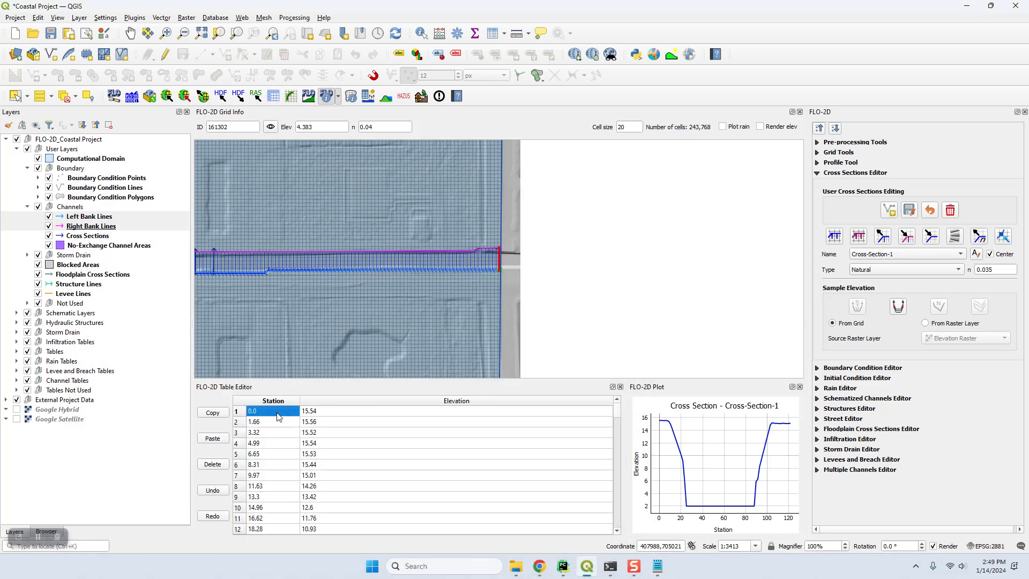
{"action": "left_click", "coordinate": [213, 439]}
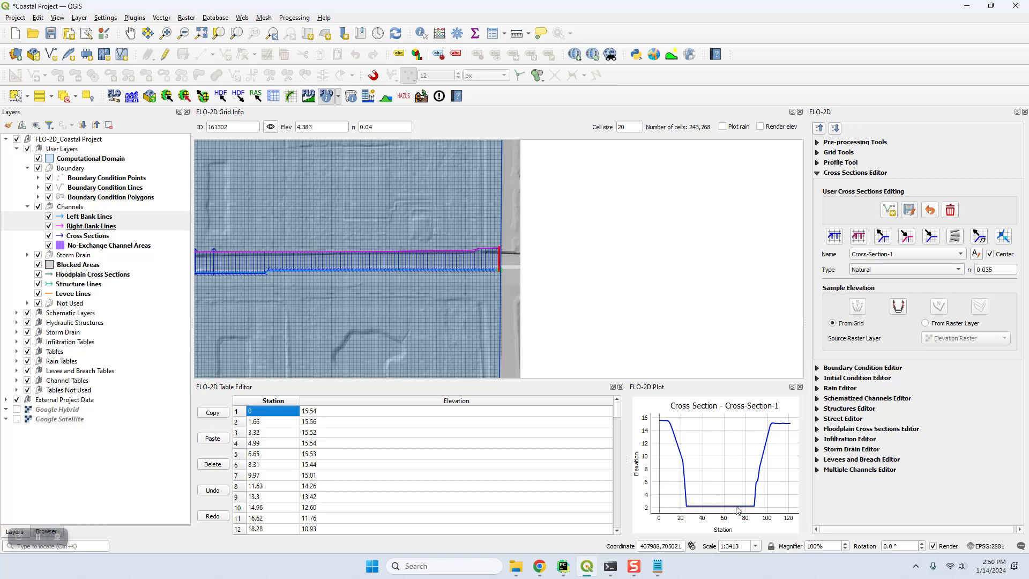
Schematize the channel's left banks and cross sections twice, overwriting the existing schematized segments and cross sections
{"action": "left_click", "coordinate": [834, 240]}
{"action": "key", "text": "Return"}
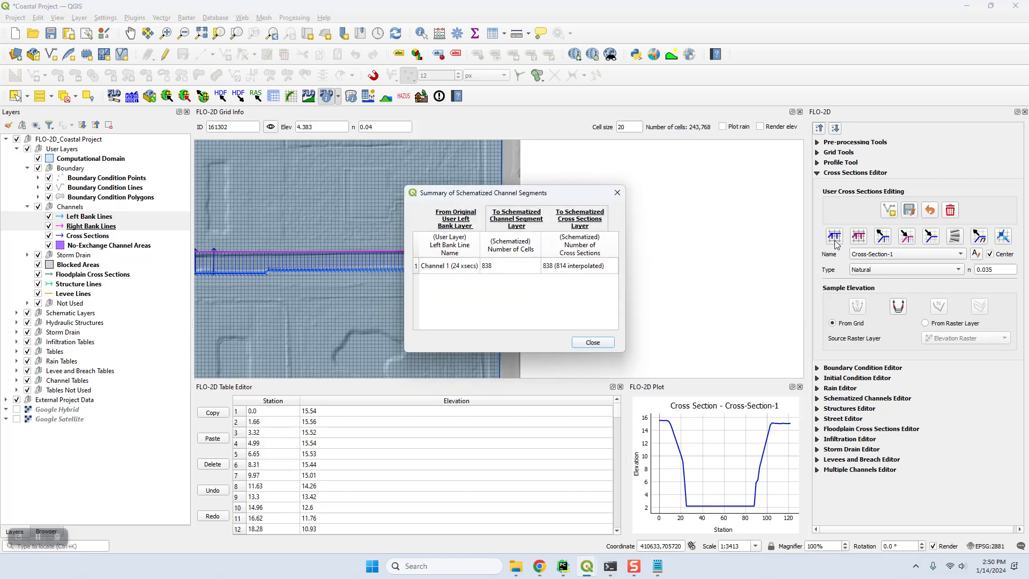
{"action": "key", "text": "Return"}
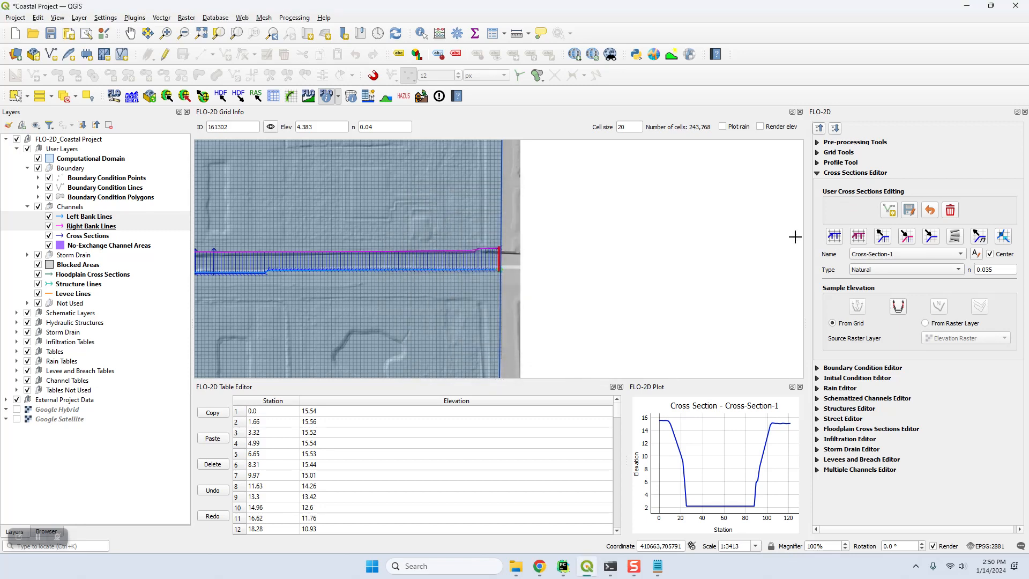
{"action": "left_click", "coordinate": [834, 239]}
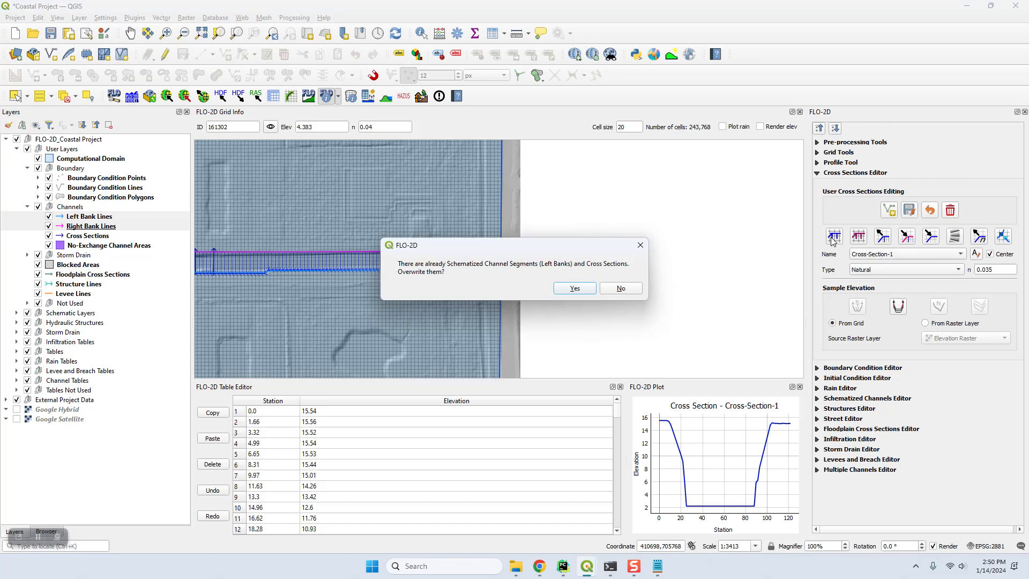
{"action": "key", "text": "Return"}
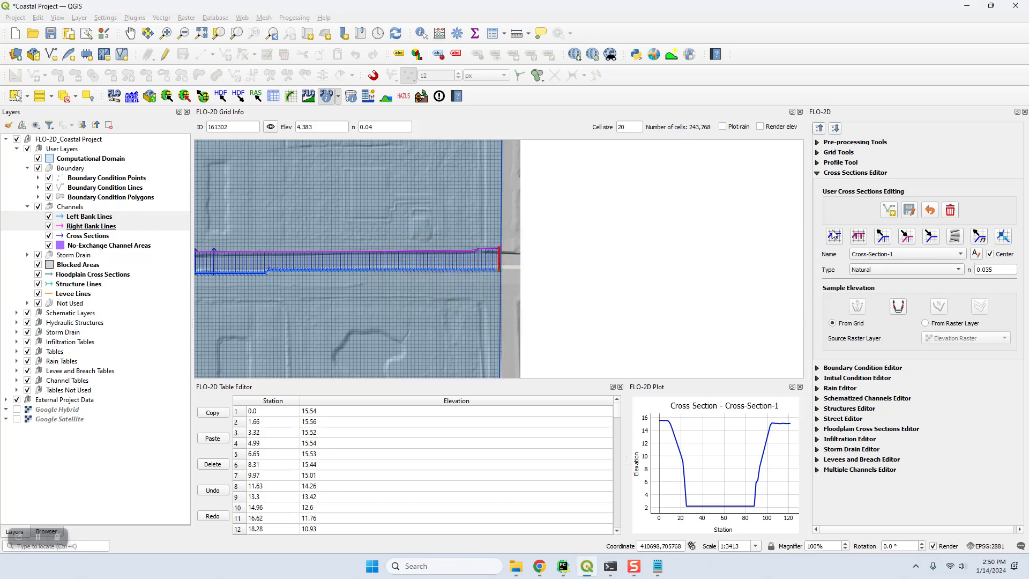
{"action": "key", "text": "Return"}
Export CHAN.DAT, CHANBANK.DAT and XSEC.DAT to the Channel Interpolation Test folder and accept the dialogs that follow
{"action": "left_click", "coordinate": [883, 236]}
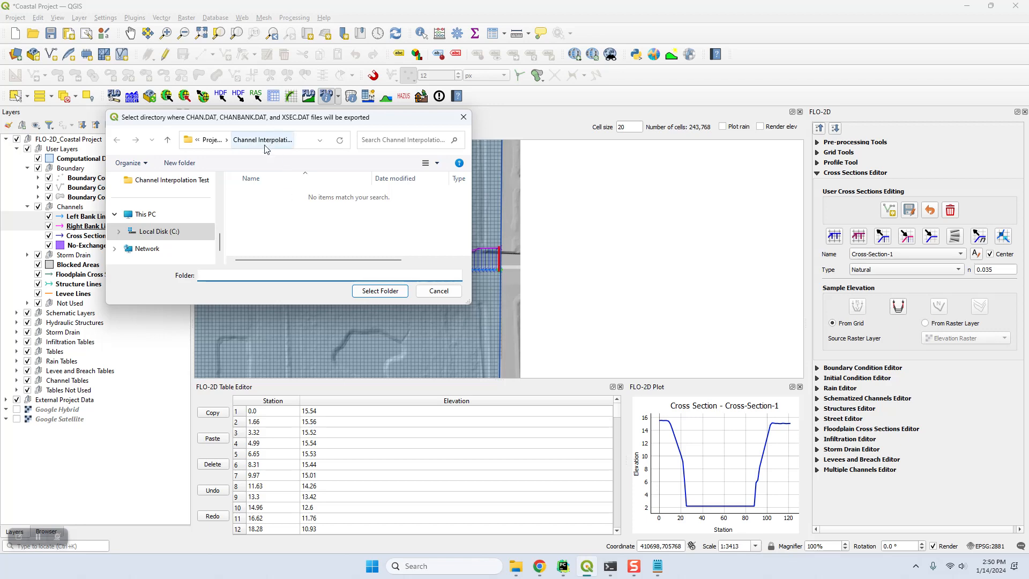
{"action": "left_click", "coordinate": [380, 291]}
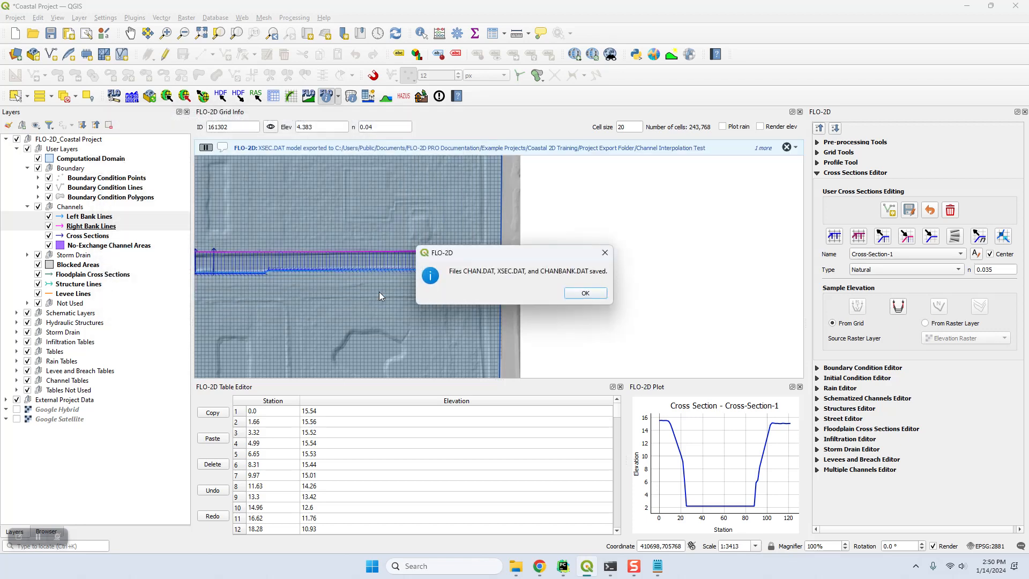
{"action": "key", "text": "Return"}
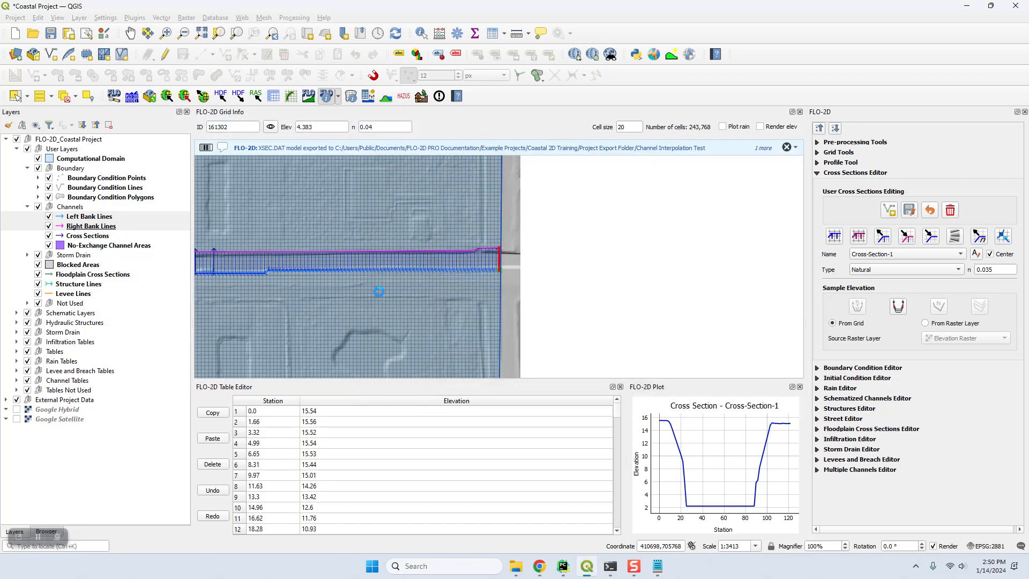
{"action": "key", "text": "Return"}
{"action": "key", "text": "Return"}
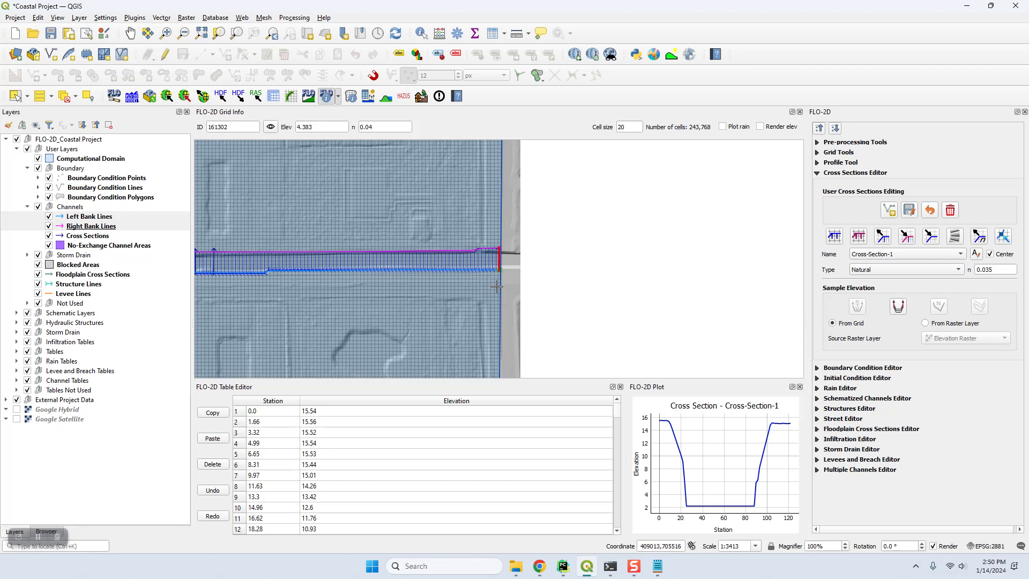
Export the FLO-2D model with all available components to the Channel Interpolation Test folder inside Project Export Folder
{"action": "left_click", "coordinate": [204, 97]}
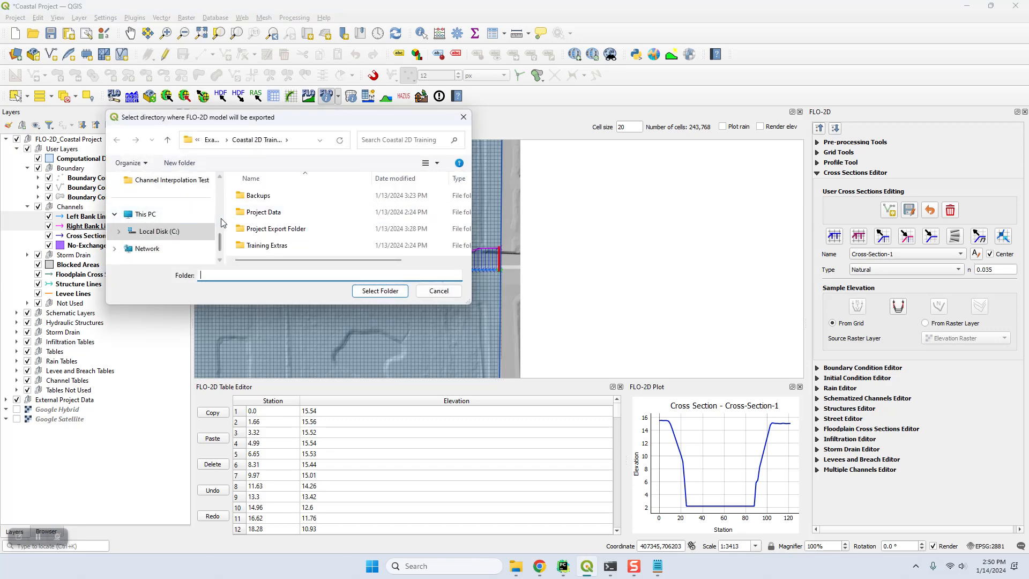
{"action": "left_click", "coordinate": [167, 140]}
{"action": "double_click", "coordinate": [262, 212]}
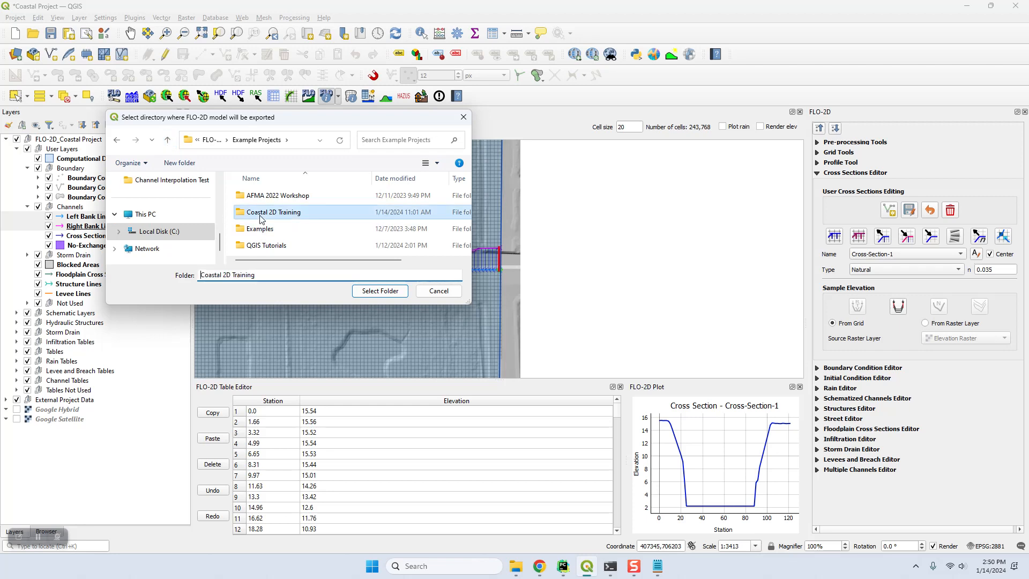
{"action": "double_click", "coordinate": [260, 229]}
{"action": "left_click", "coordinate": [278, 196]}
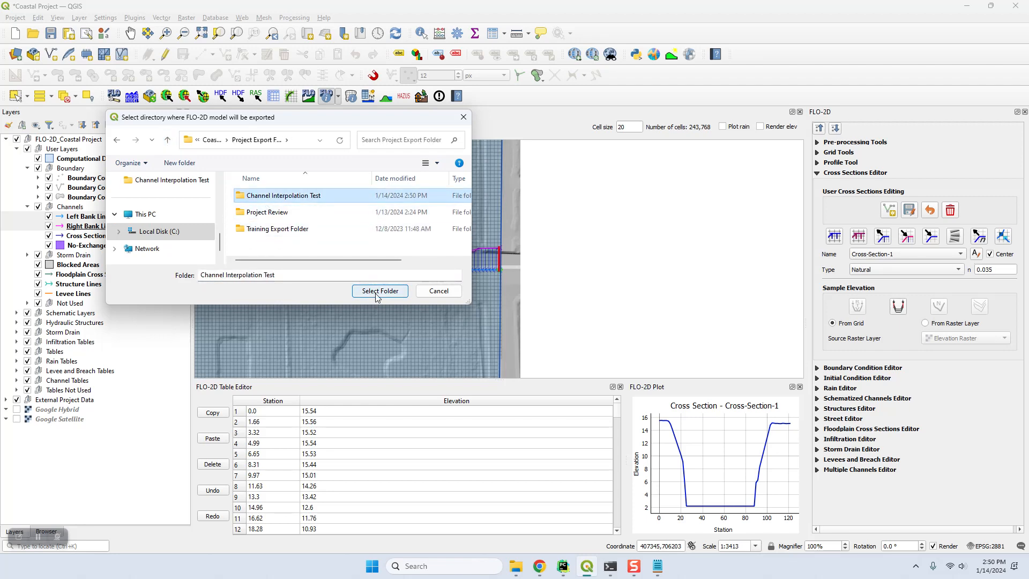
{"action": "double_click", "coordinate": [266, 199]}
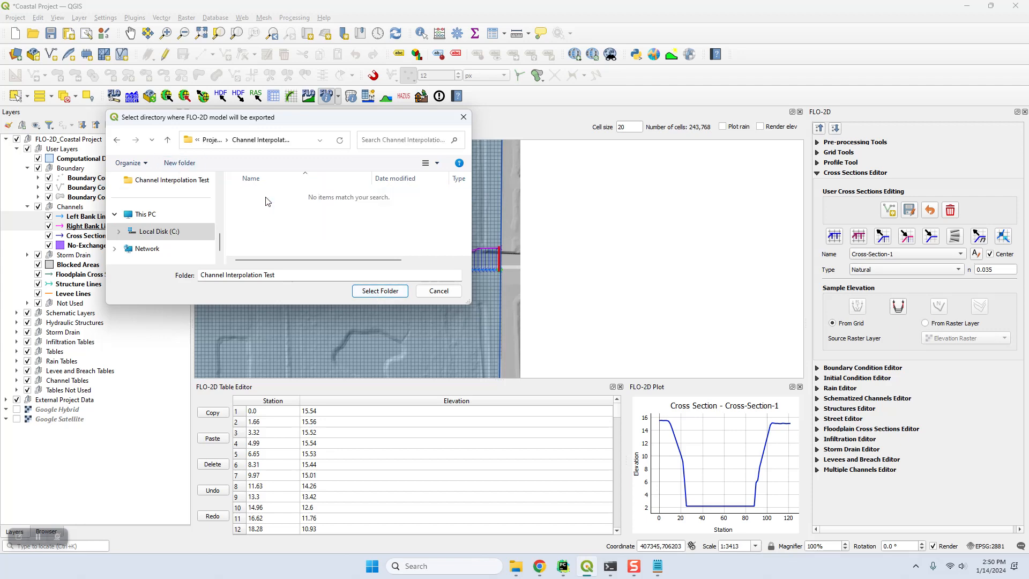
{"action": "left_click", "coordinate": [395, 291]}
{"action": "left_click", "coordinate": [487, 238]}
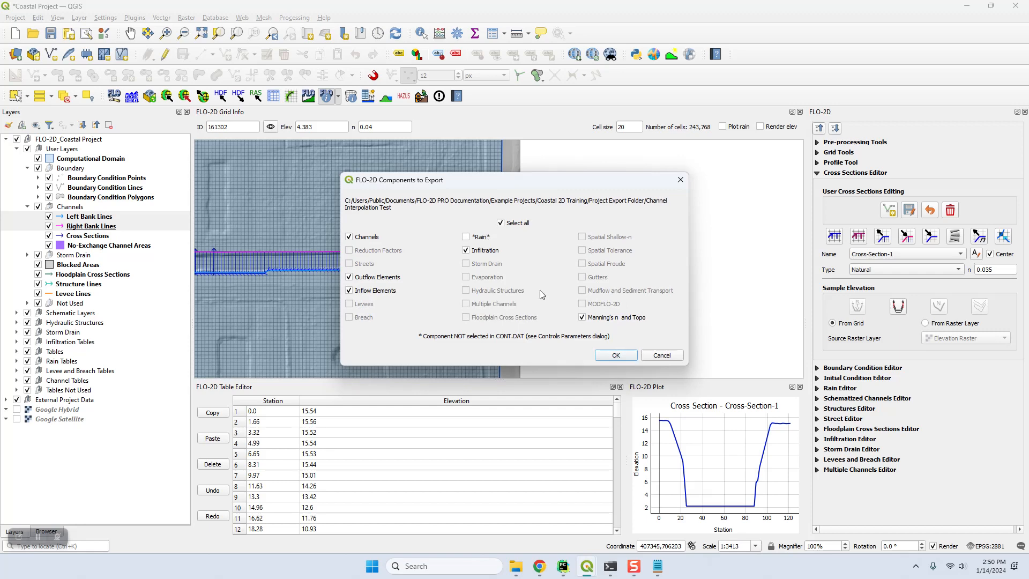
{"action": "left_click", "coordinate": [627, 353]}
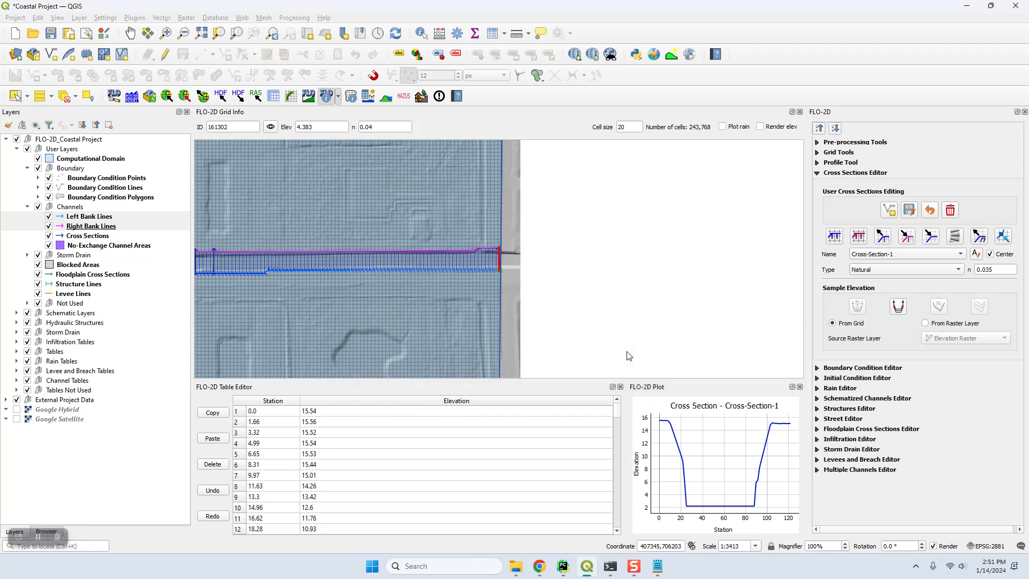
{"action": "left_click", "coordinate": [625, 350]}
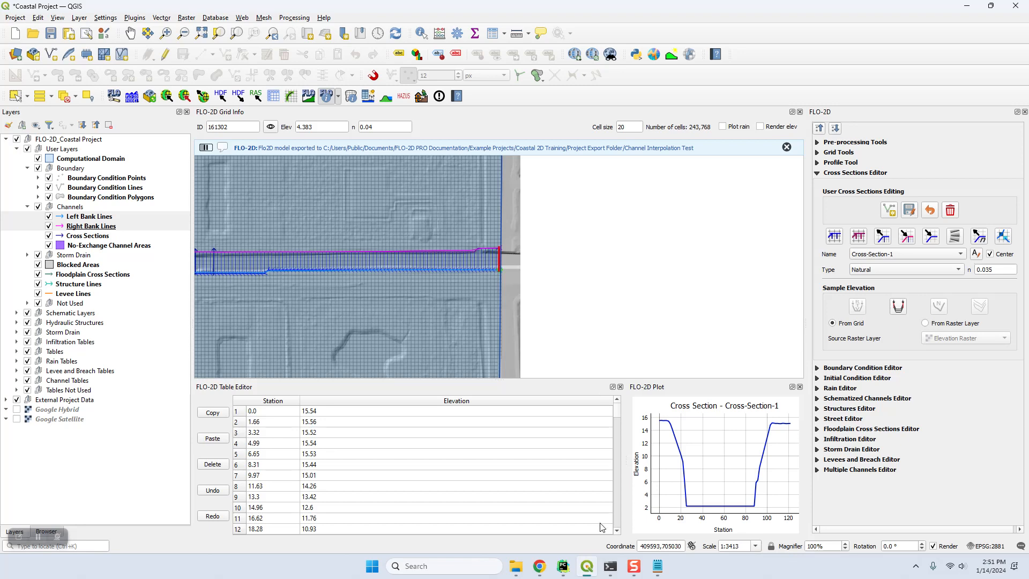
Run the FLO-2D Pro simulation on the exported Channel Interpolation Test model and minimize its Volume Conservation window while it computes
{"action": "left_click", "coordinate": [132, 99]}
{"action": "left_click", "coordinate": [144, 111]}
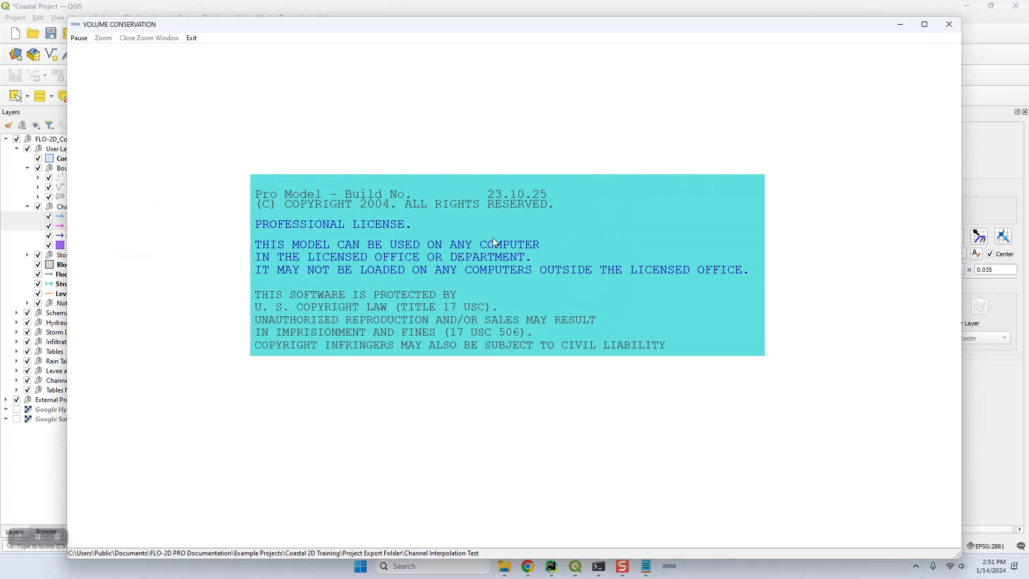
{"action": "left_click_drag", "start_coordinate": [474, 28], "coordinate": [471, 32]}
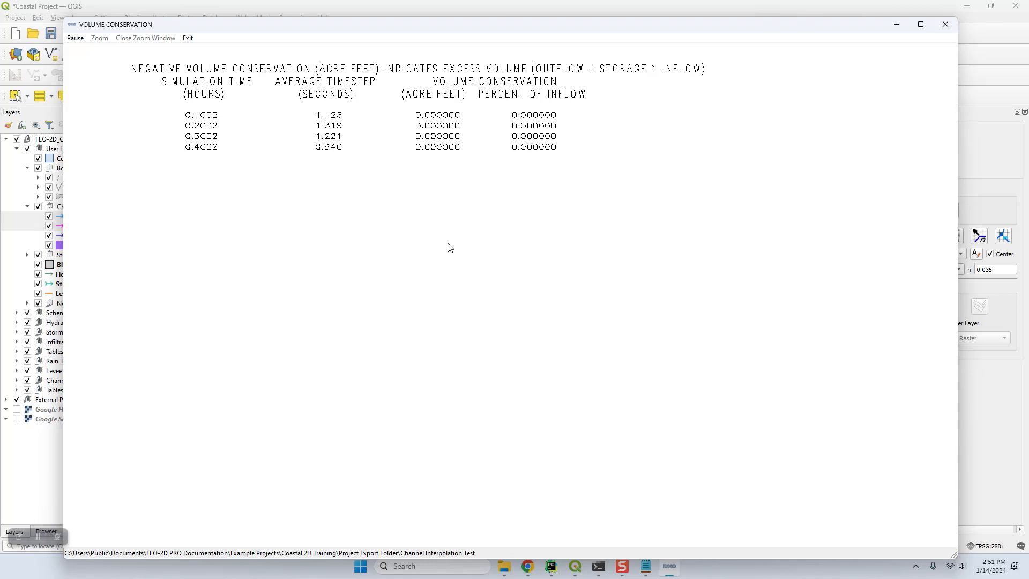
{"action": "left_click", "coordinate": [895, 28]}
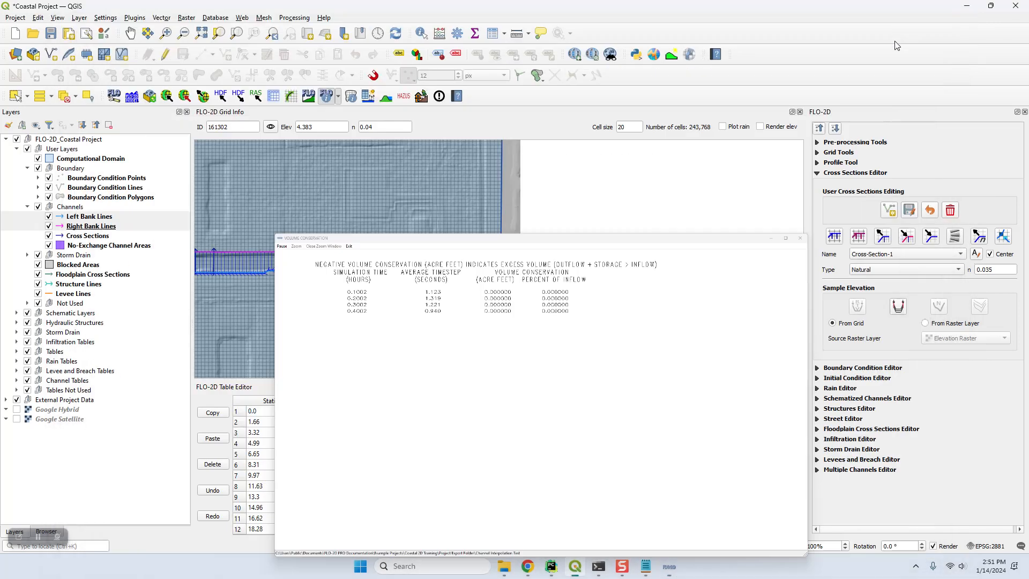
Collapse the Cross Sections Editor and open the Boundary Condition Editor
{"action": "left_click", "coordinate": [818, 172]}
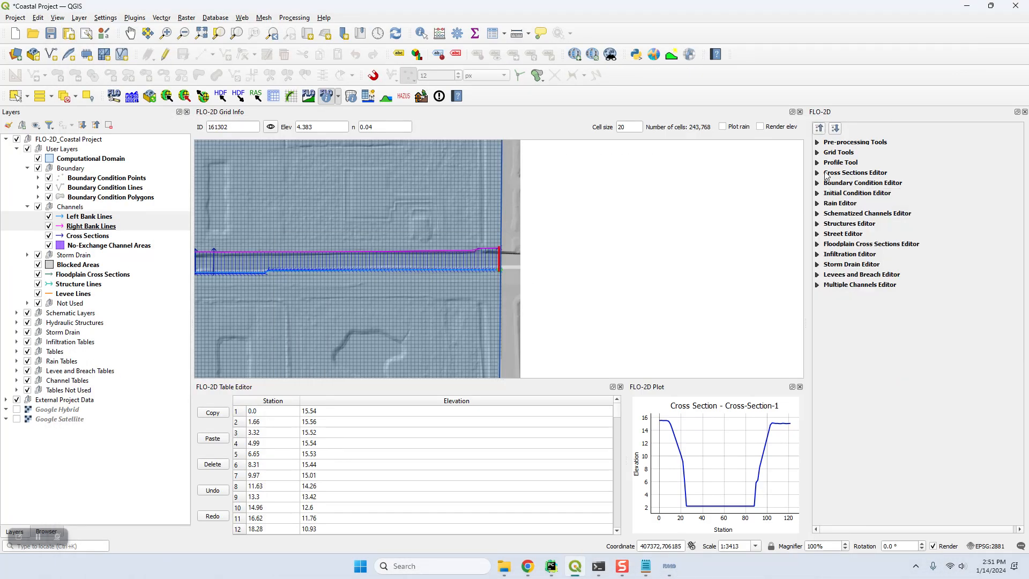
{"action": "left_click", "coordinate": [817, 183]}
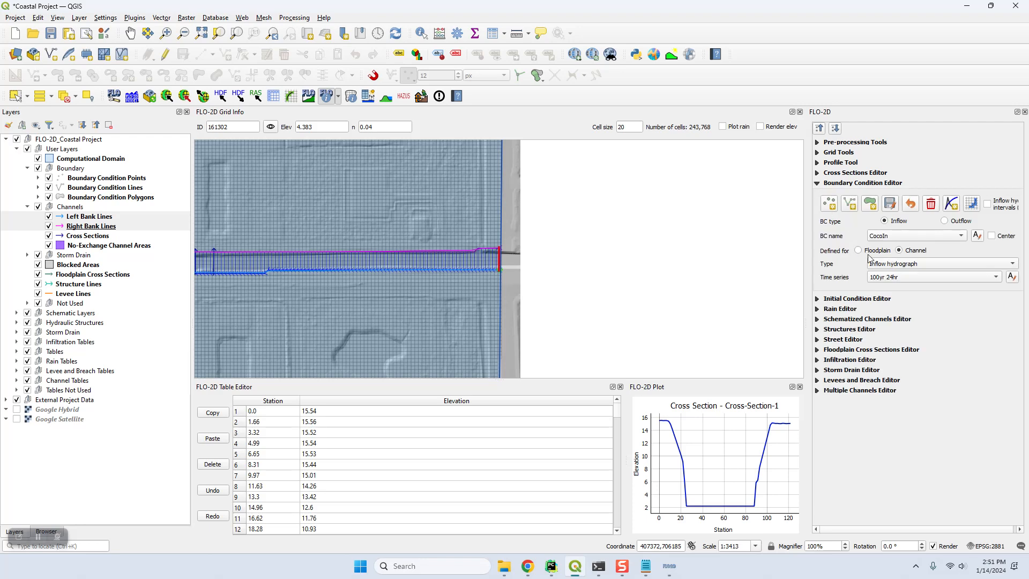